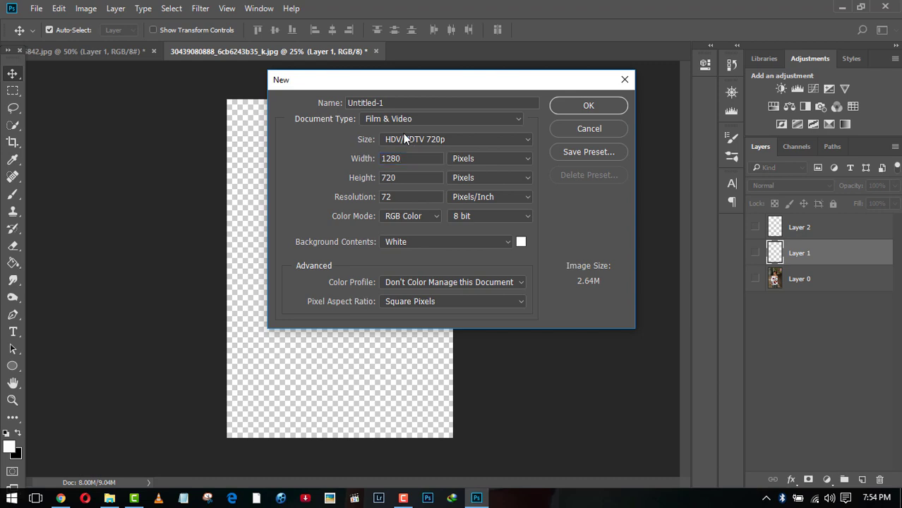
Step: Base the new document on the Default Photoshop Size preset and switch its dimension units to pixels
{"action": "left_click", "coordinate": [403, 136]}
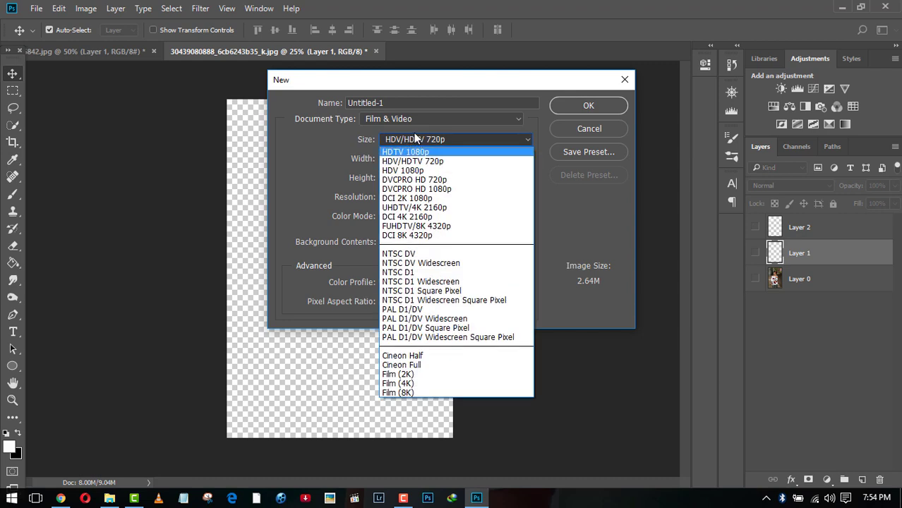
{"action": "left_click", "coordinate": [386, 120]}
{"action": "left_click", "coordinate": [386, 120]}
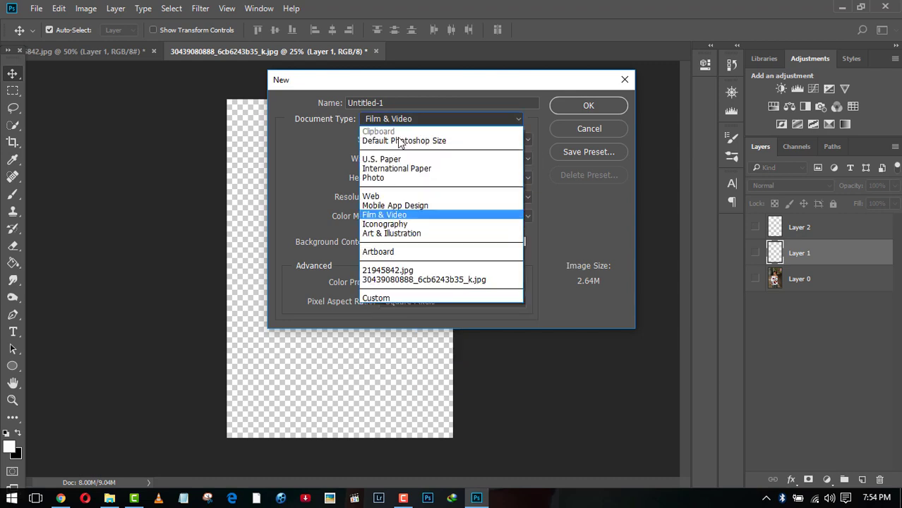
{"action": "left_click", "coordinate": [401, 142]}
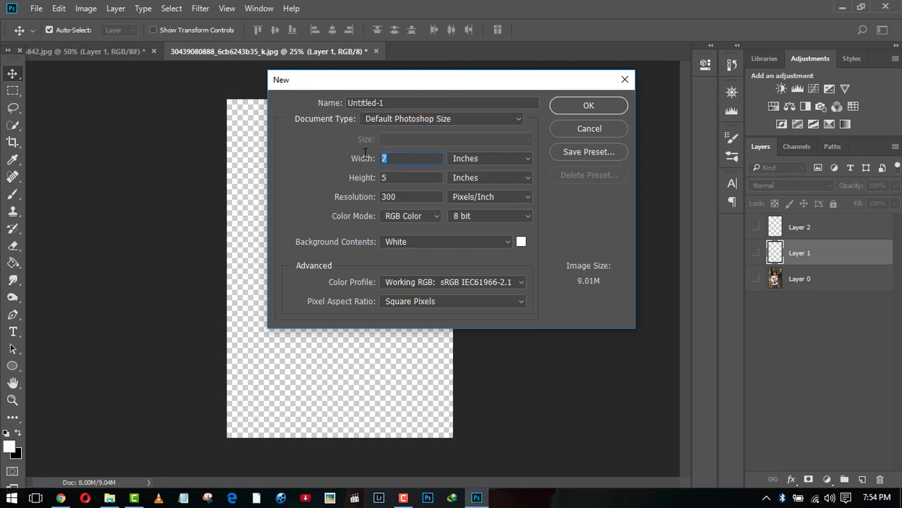
{"action": "left_click", "coordinate": [497, 160]}
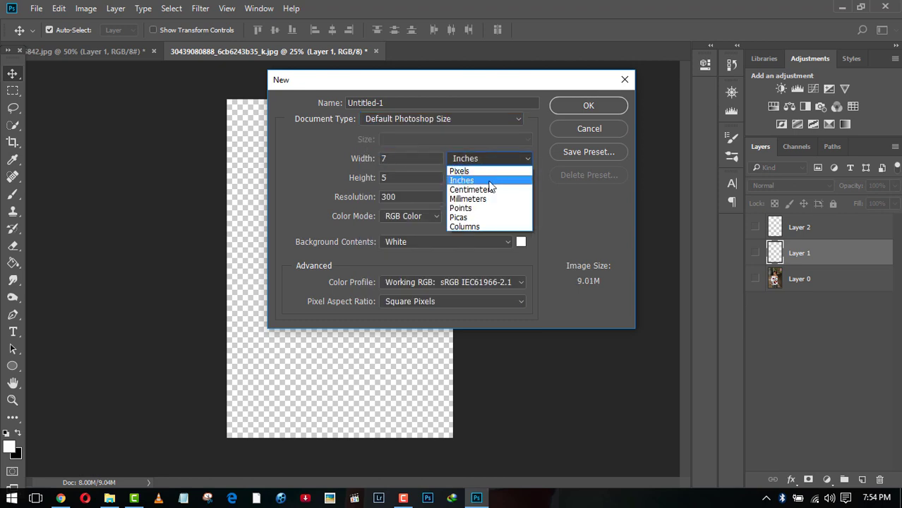
{"action": "left_click", "coordinate": [459, 170]}
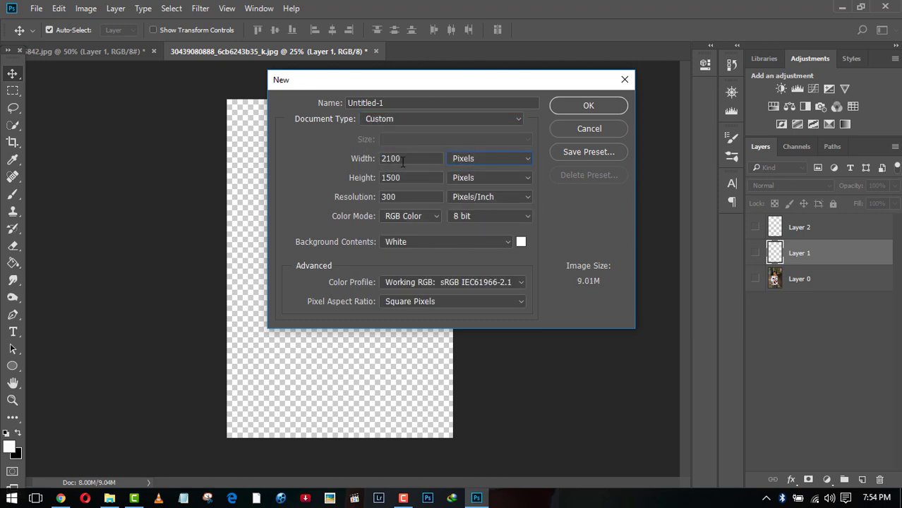
Step: Set the new document's width and height to 1080 pixels each and create it
{"action": "left_click", "coordinate": [358, 159]}
{"action": "type", "text": "1080"}
{"action": "key", "text": "Tab"}
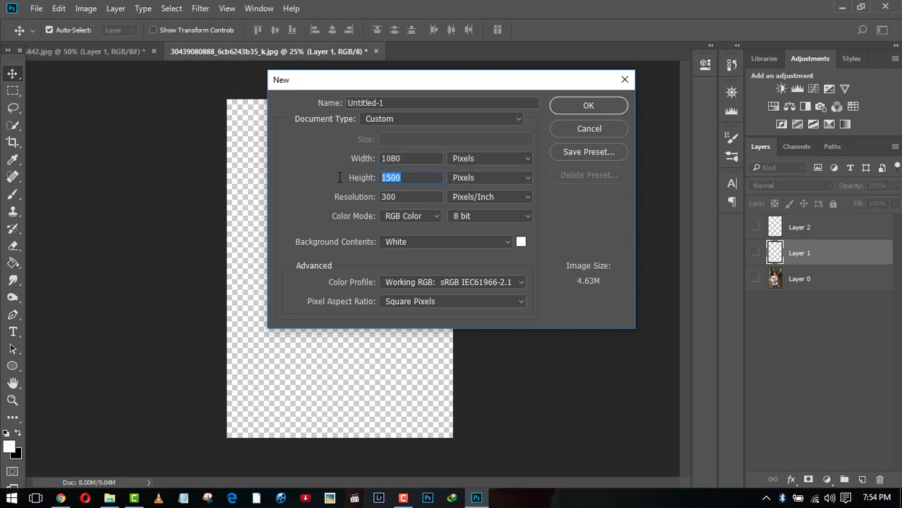
{"action": "type", "text": "1080"}
{"action": "left_click", "coordinate": [570, 106]}
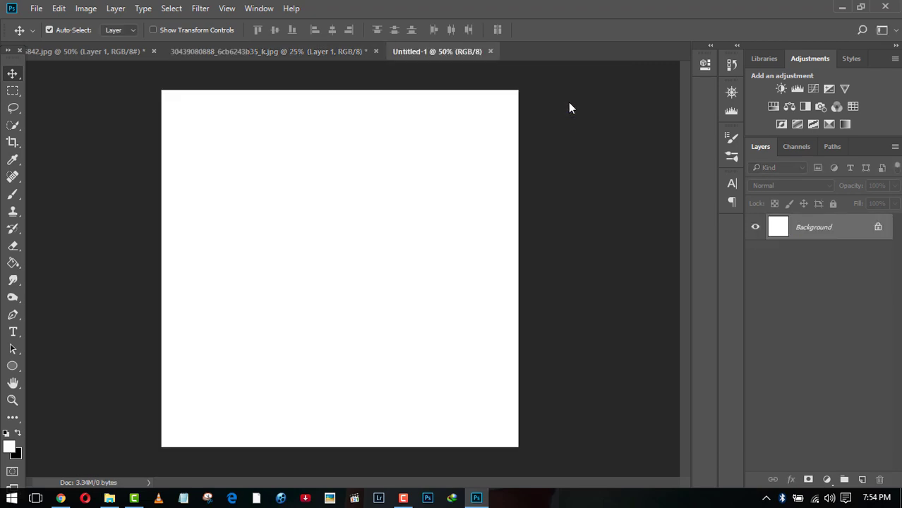
{"action": "left_click", "coordinate": [13, 91]}
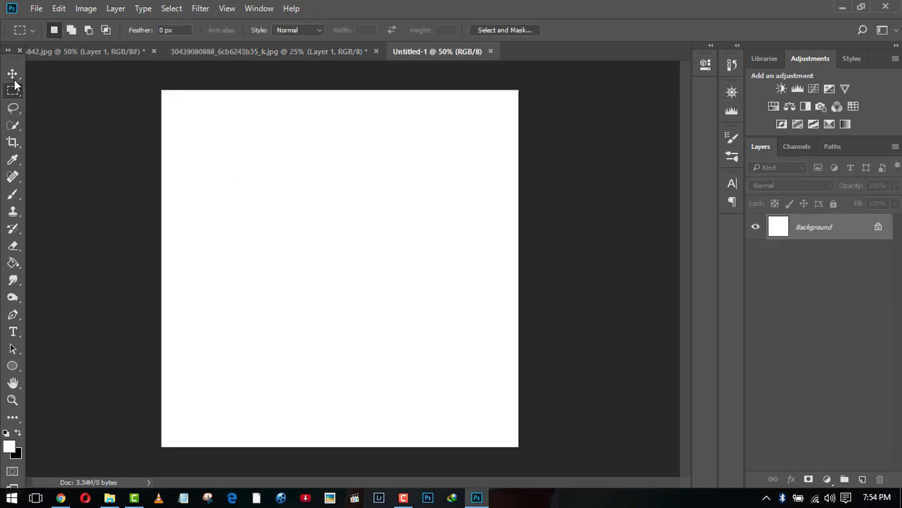
{"action": "left_click", "coordinate": [13, 74]}
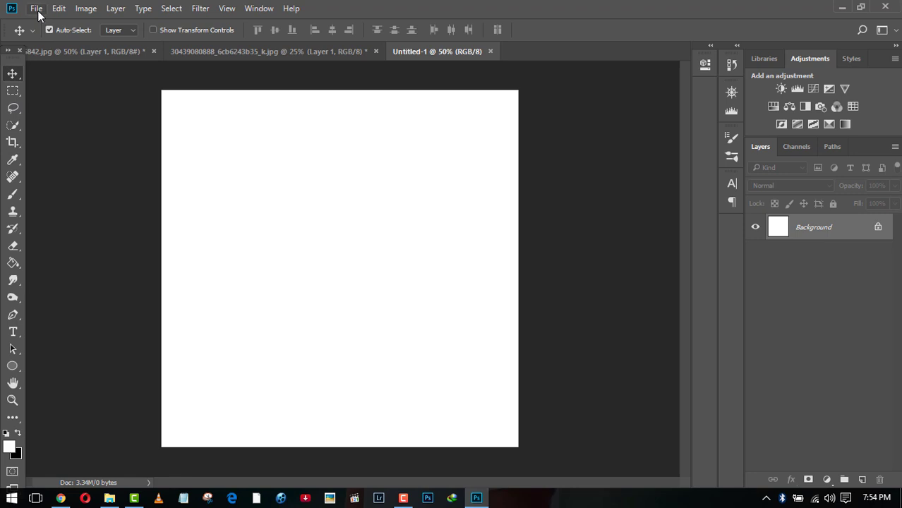
Step: Switch to File Explorer, refresh the logo folder and preview the circular ac logo image 22460301
{"action": "left_click", "coordinate": [110, 498]}
{"action": "right_click", "coordinate": [462, 417]}
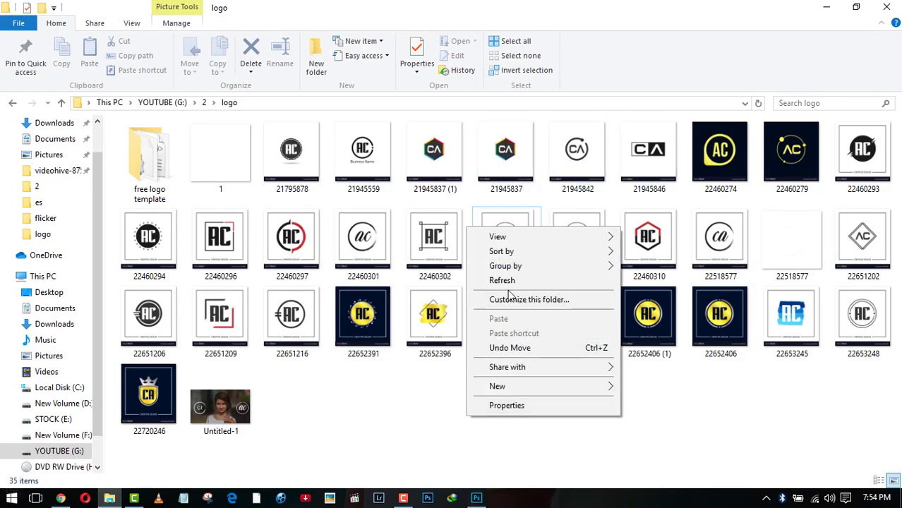
{"action": "left_click", "coordinate": [459, 409]}
{"action": "right_click", "coordinate": [439, 428]}
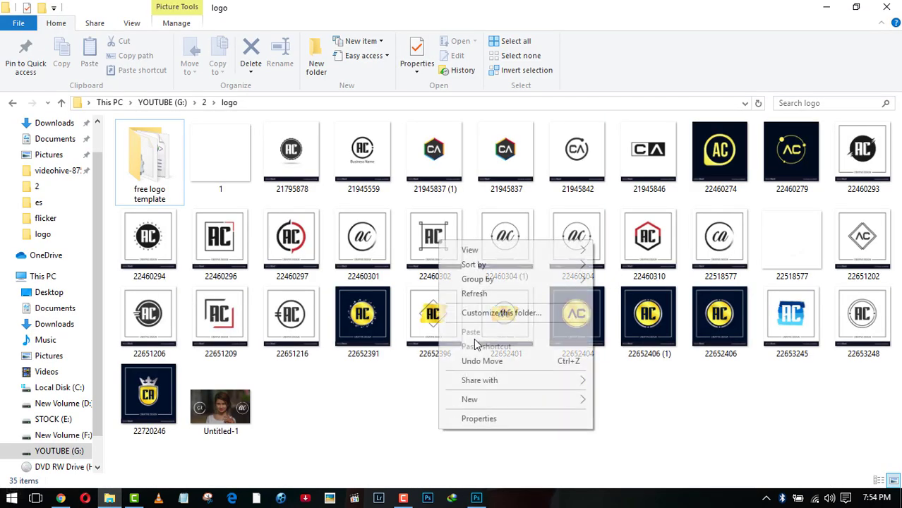
{"action": "left_click", "coordinate": [484, 294]}
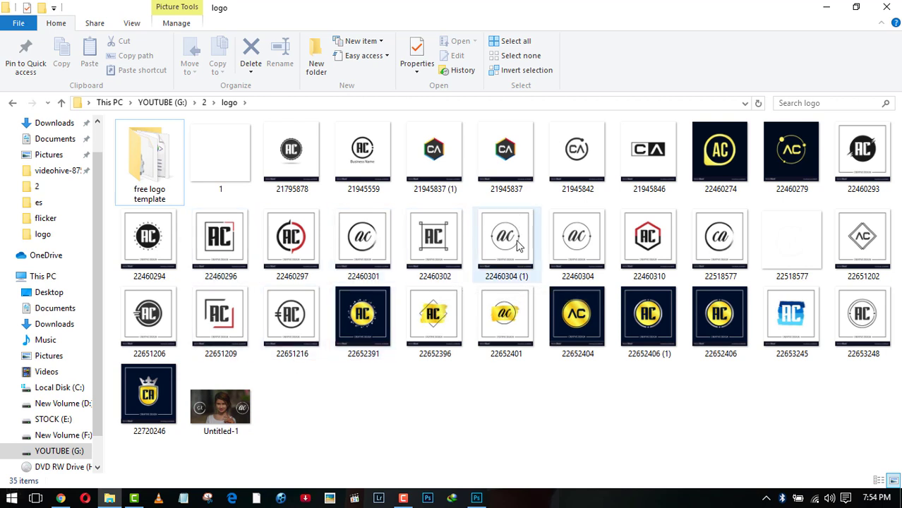
{"action": "mouse_move", "coordinate": [365, 234]}
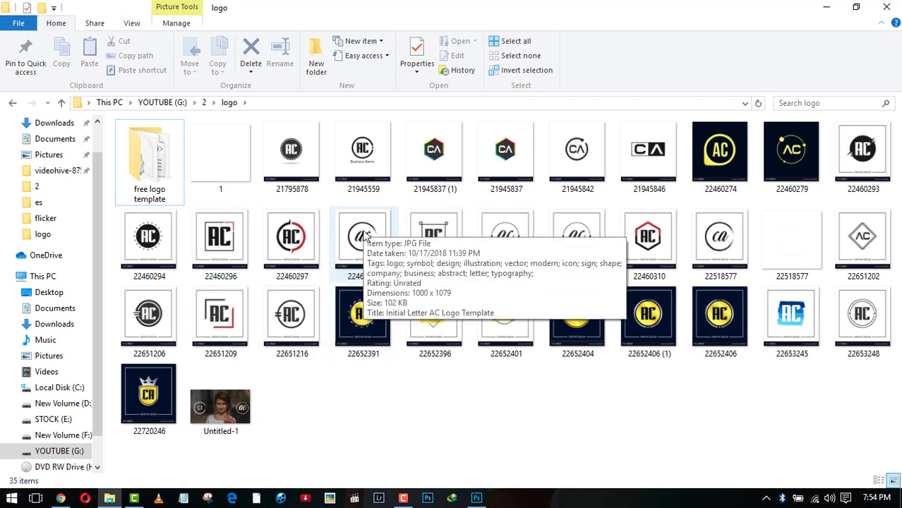
{"action": "double_click", "coordinate": [366, 235]}
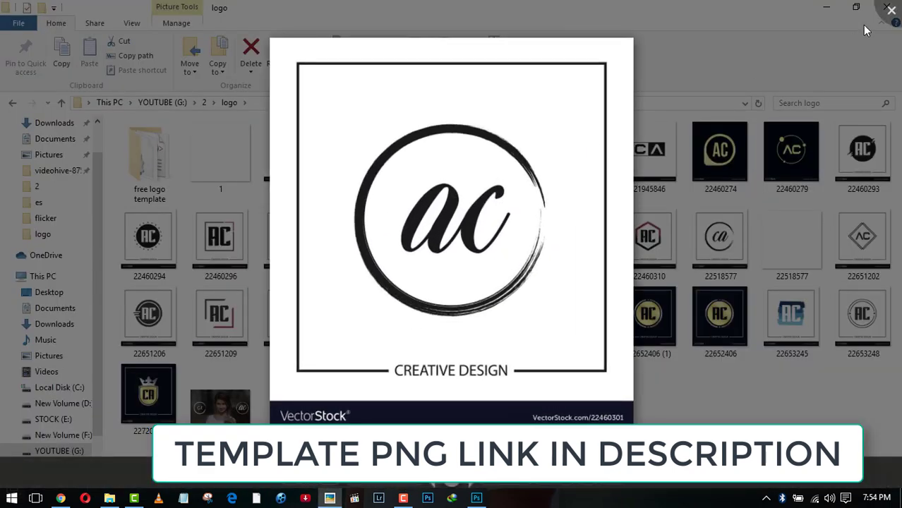
{"action": "left_click", "coordinate": [891, 11]}
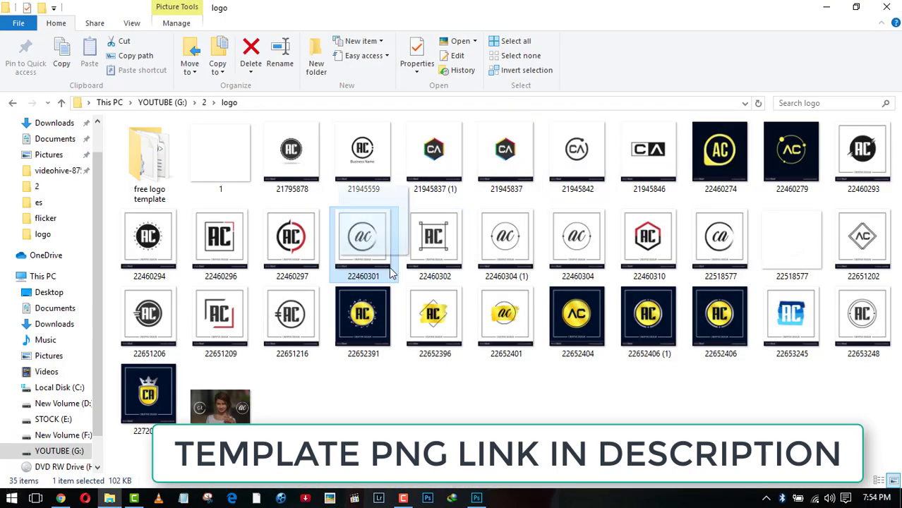
Step: Place the 22460301 logo image from the folder into the new Photoshop document at its original scale
{"action": "left_click_drag", "start_coordinate": [374, 225], "coordinate": [356, 315]}
{"action": "right_click", "coordinate": [355, 172]}
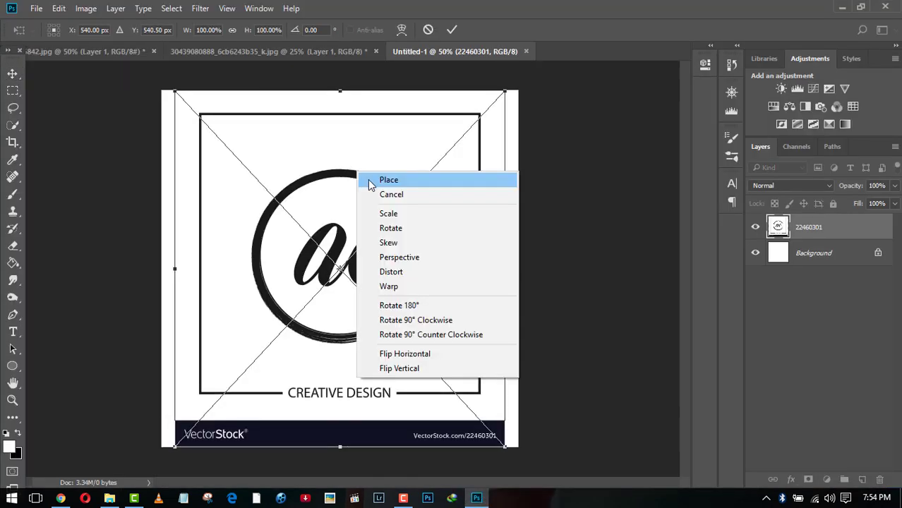
{"action": "left_click", "coordinate": [367, 179]}
Step: Select a rectangle around the circular ac logo, inside the square frame, and copy it to a new layer
{"action": "left_click", "coordinate": [12, 90]}
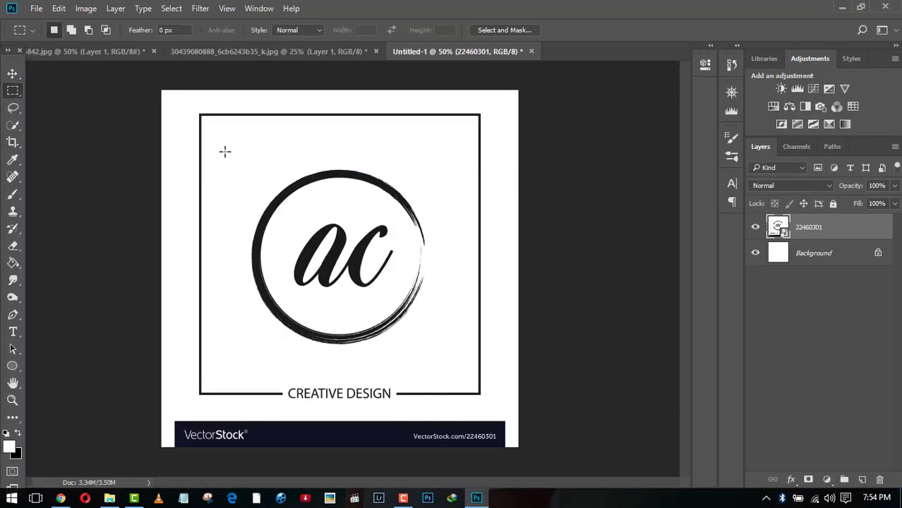
{"action": "left_click_drag", "start_coordinate": [219, 146], "coordinate": [442, 362]}
{"action": "right_click", "coordinate": [410, 322]}
{"action": "left_click", "coordinate": [459, 182]}
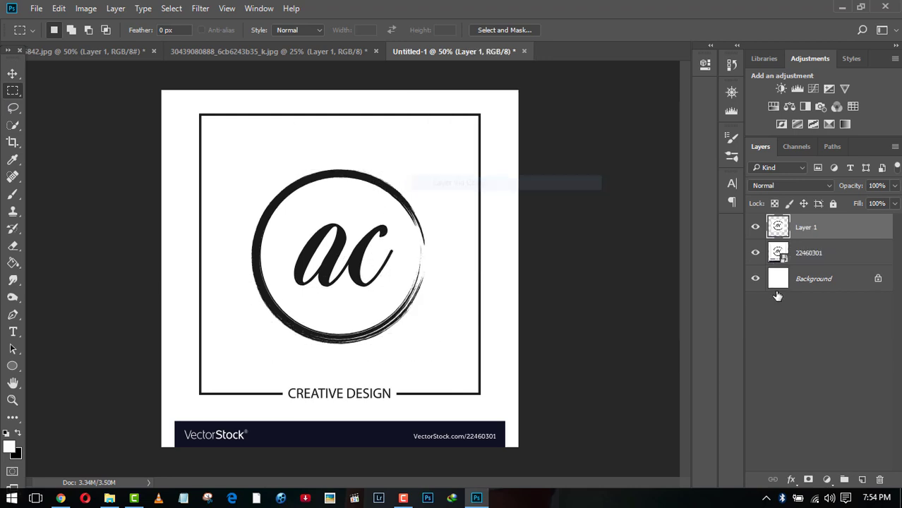
Step: Delete the placed 22460301 layer beneath the copied logo
{"action": "key", "text": "alt+bracketleft"}
{"action": "left_click", "coordinate": [878, 479]}
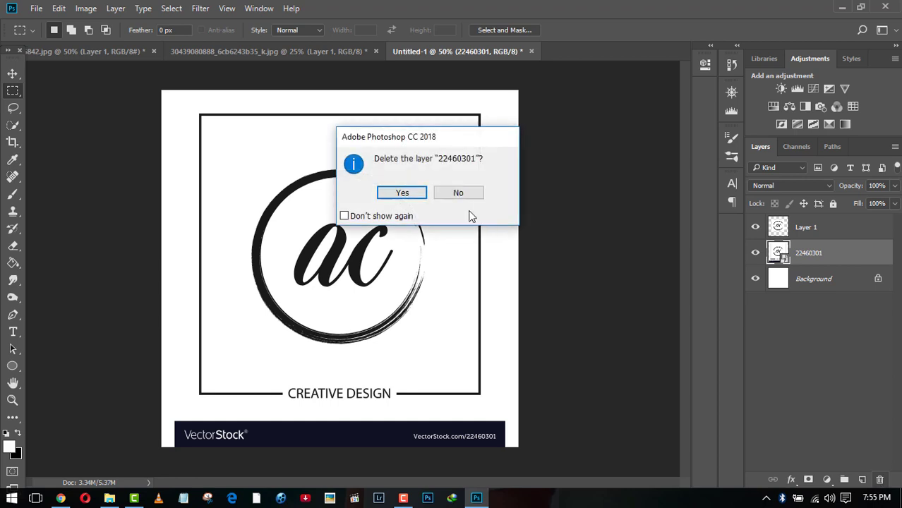
{"action": "left_click", "coordinate": [417, 194]}
Step: Rename the copied logo layer as LOGO
{"action": "double_click", "coordinate": [805, 228]}
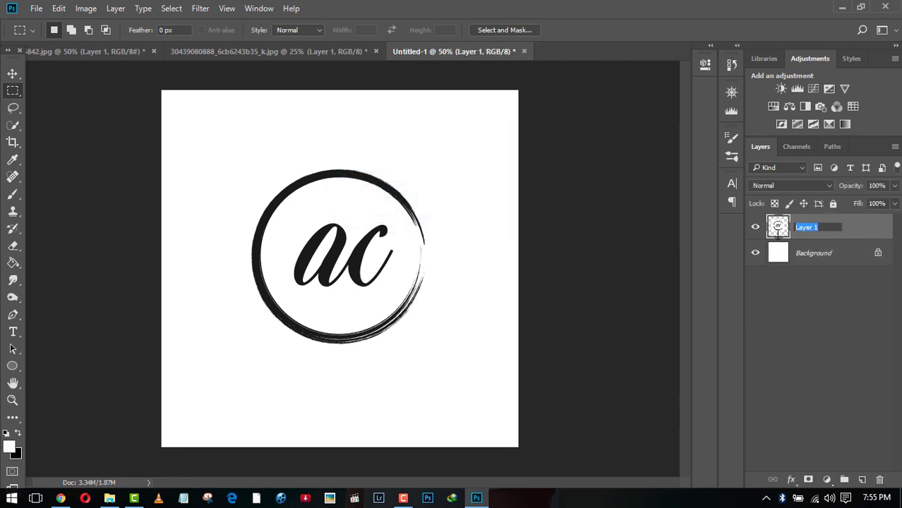
{"action": "type", "text": "LOGO"}
{"action": "key", "text": "Return"}
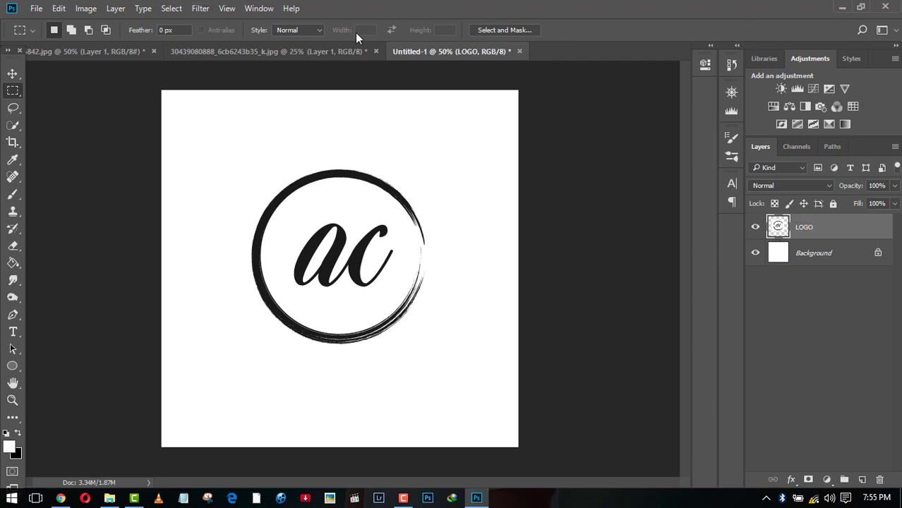
Step: Select the white areas of the image with Color Range, using Sampled Colors at a fuzziness of 40
{"action": "left_click", "coordinate": [172, 8]}
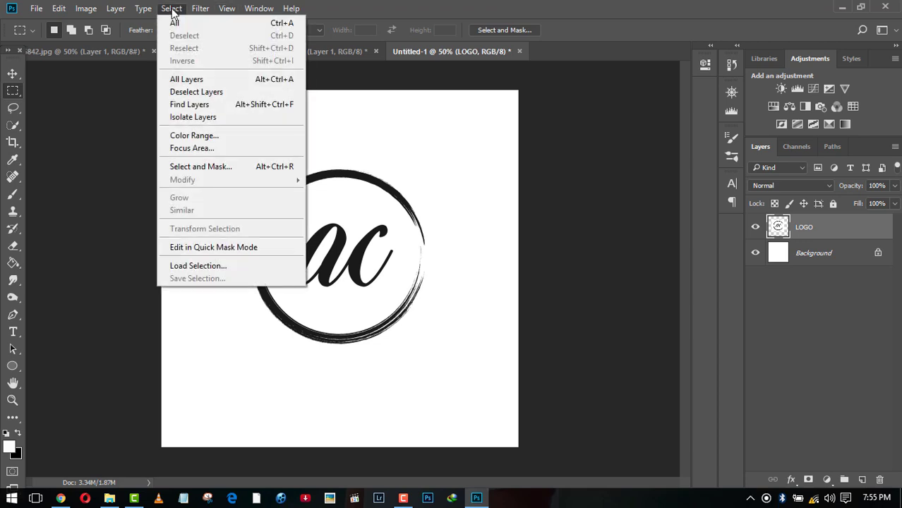
{"action": "left_click", "coordinate": [232, 135]}
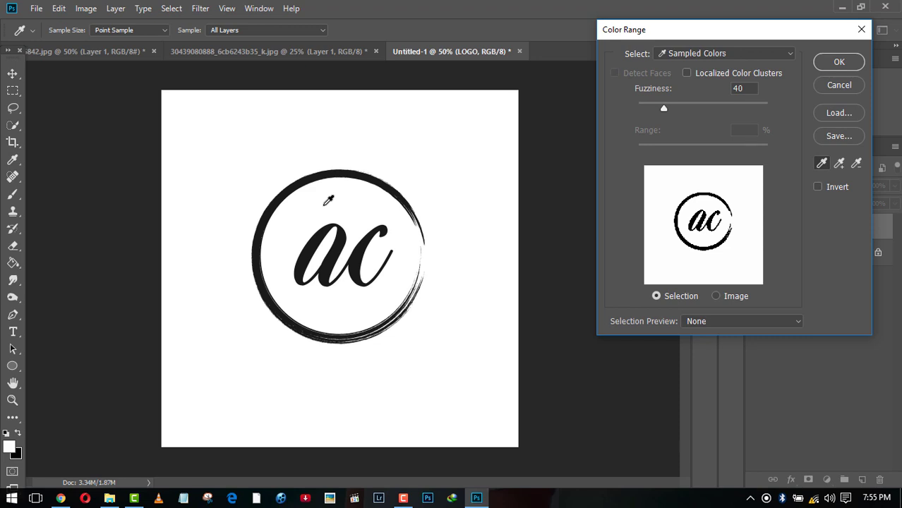
{"action": "left_click", "coordinate": [849, 61]}
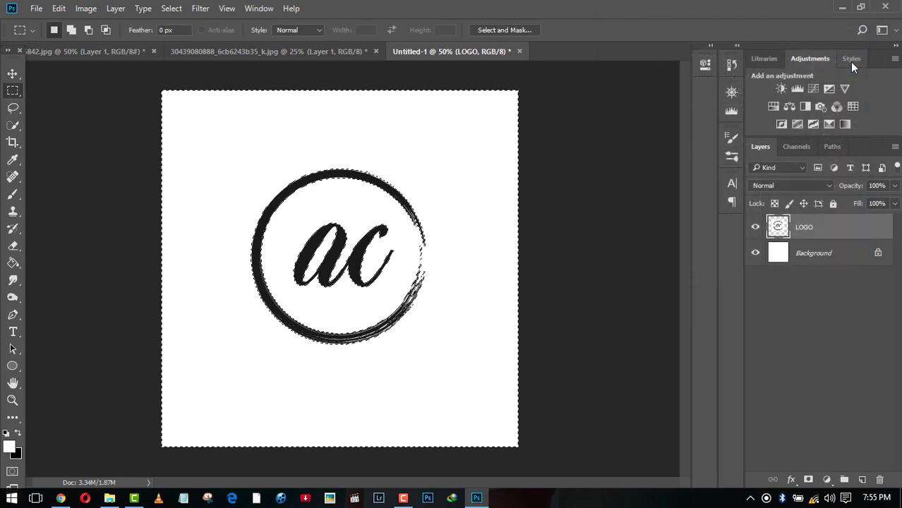
Step: Invert the selection and turn it into a layer mask on the LOGO layer
{"action": "left_click", "coordinate": [172, 9]}
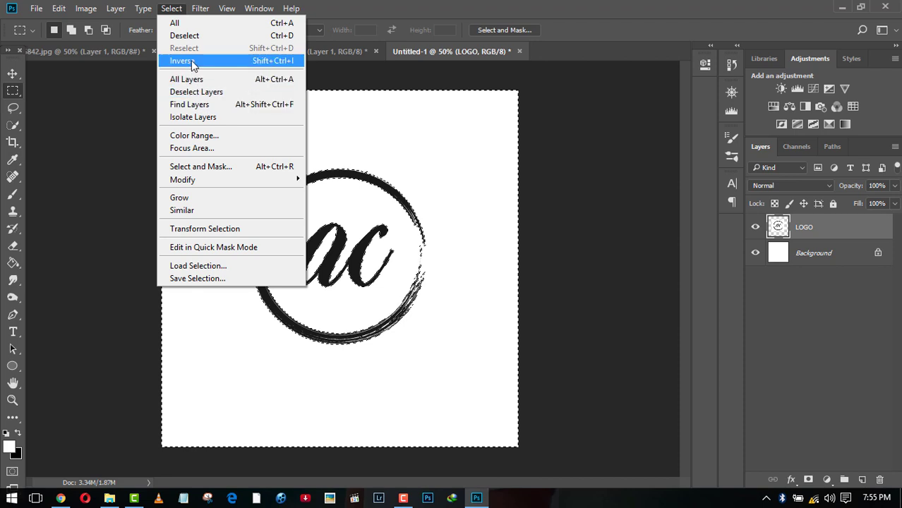
{"action": "left_click", "coordinate": [274, 62]}
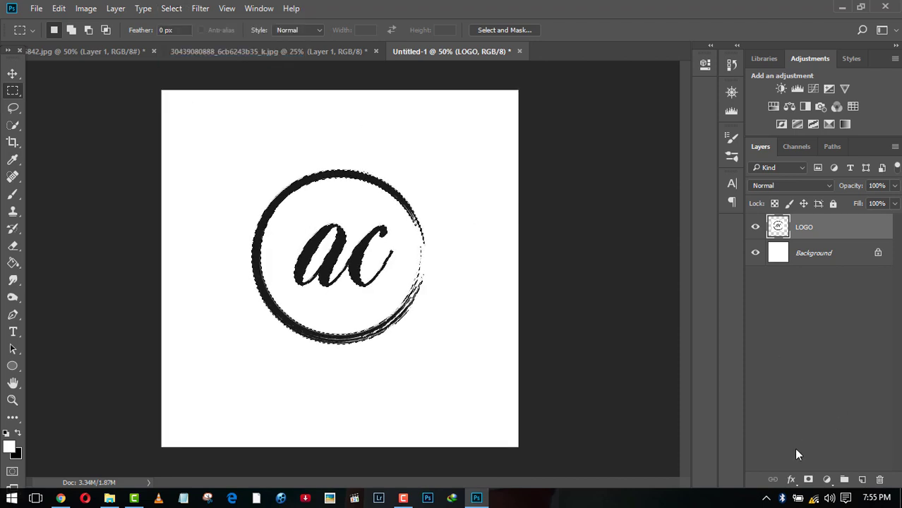
{"action": "left_click", "coordinate": [808, 480]}
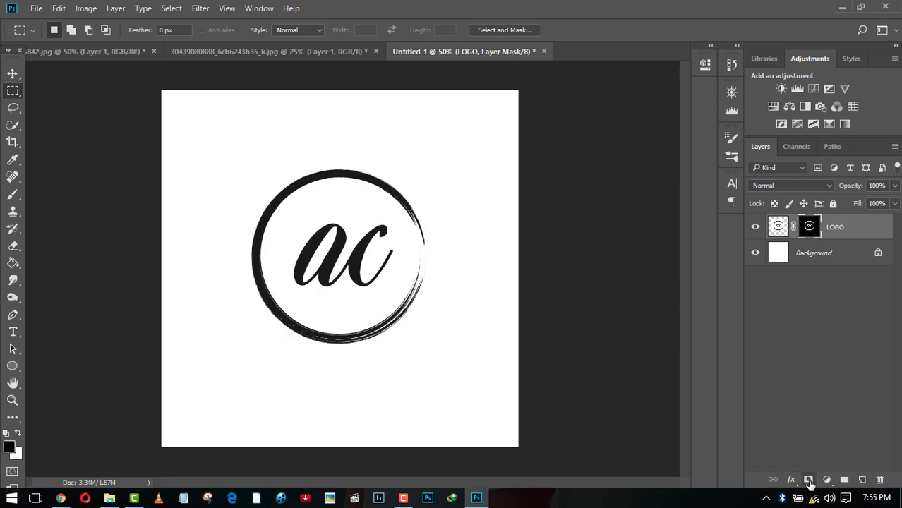
Step: Hide the Background layer and apply the layer mask to the LOGO layer permanently
{"action": "left_click", "coordinate": [755, 253]}
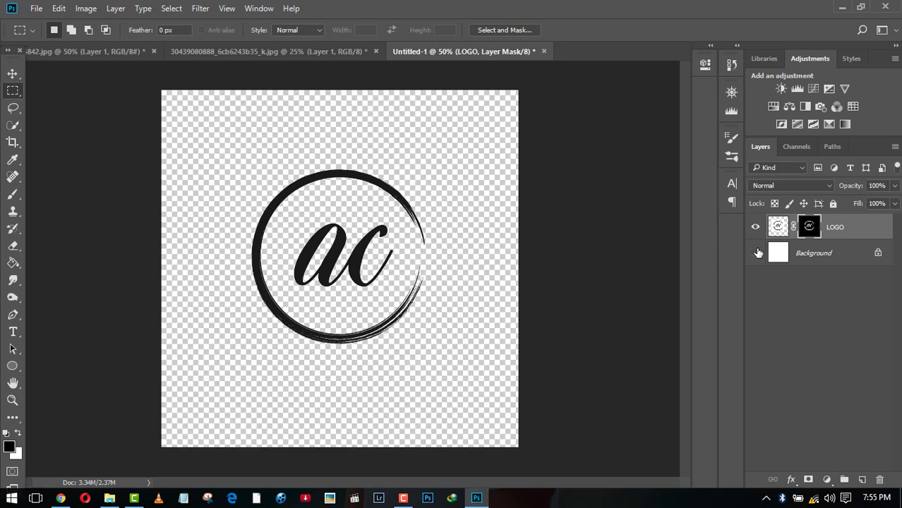
{"action": "right_click", "coordinate": [809, 226]}
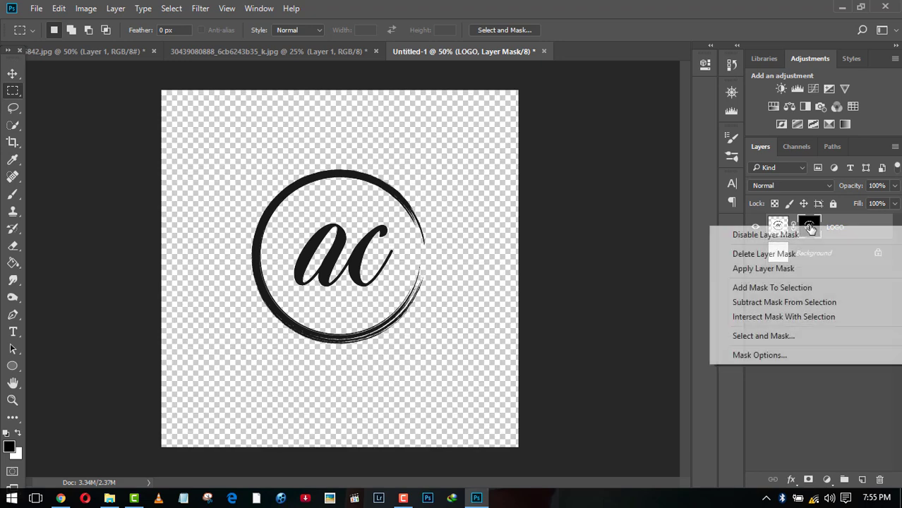
{"action": "left_click", "coordinate": [788, 274]}
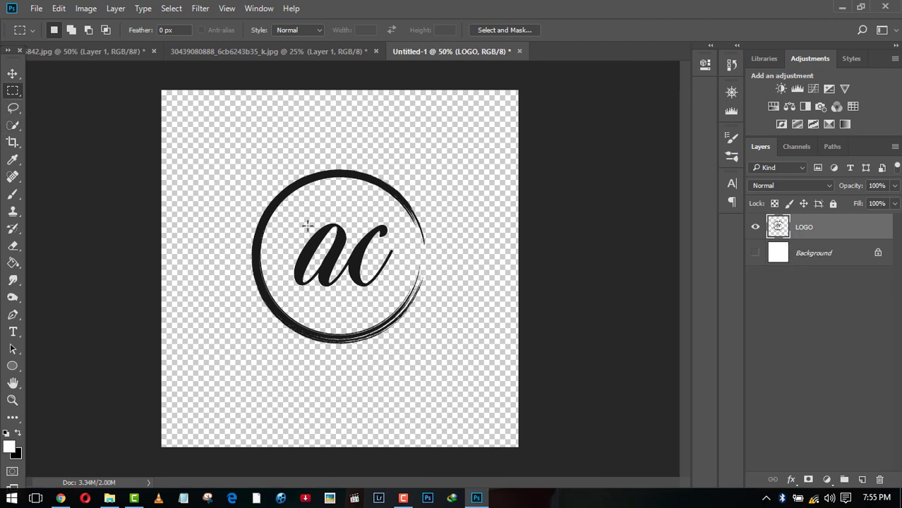
Step: Select a rectangle around the ac letters inside the ring and cut them to a new layer
{"action": "left_click_drag", "start_coordinate": [283, 214], "coordinate": [394, 297]}
{"action": "right_click", "coordinate": [379, 283]}
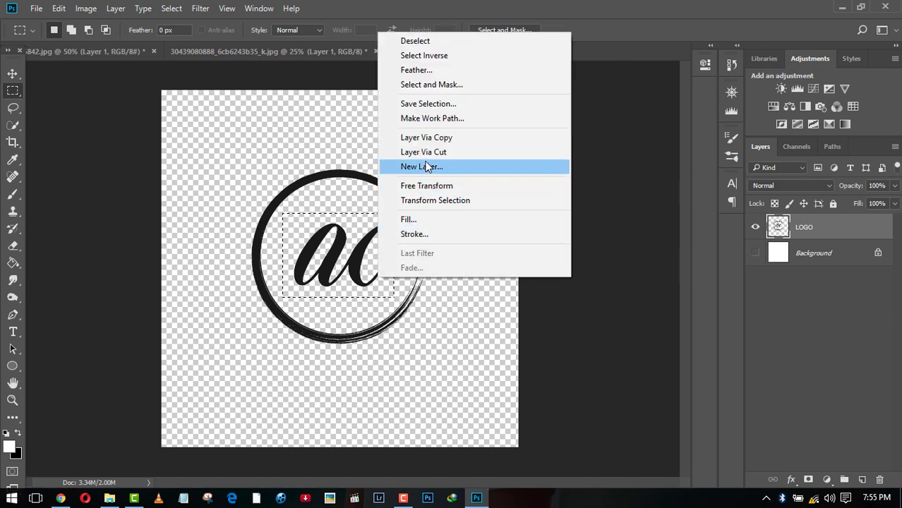
{"action": "left_click", "coordinate": [428, 152]}
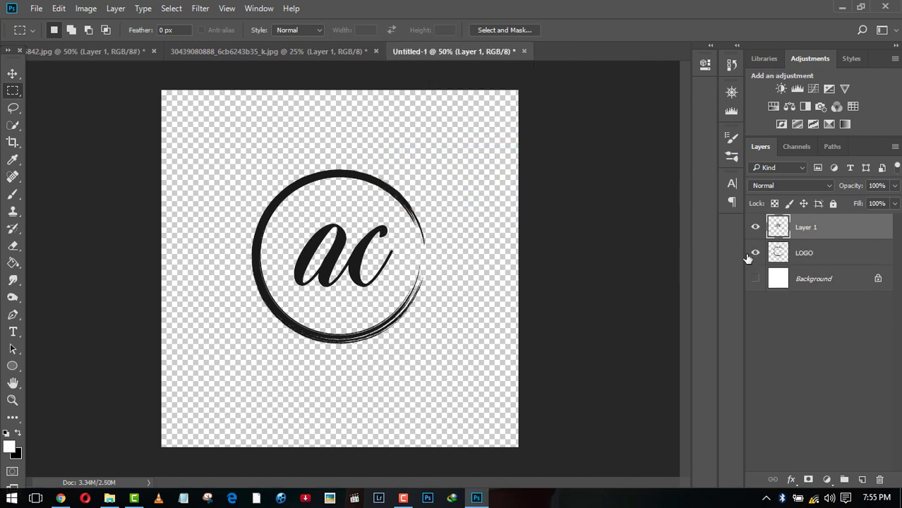
Step: Toggle the letters layer's visibility to check the separation, and delete that layer so only the brushed ring remains
{"action": "left_click", "coordinate": [755, 228]}
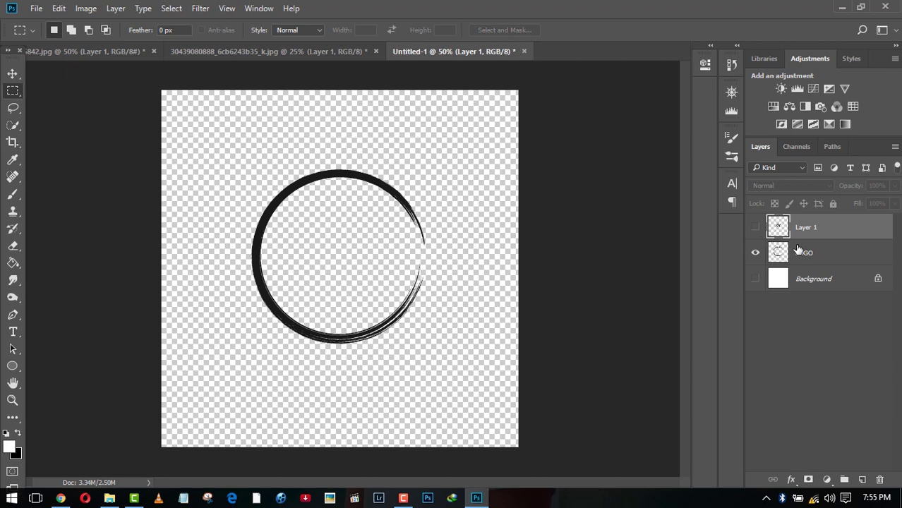
{"action": "left_click", "coordinate": [755, 228]}
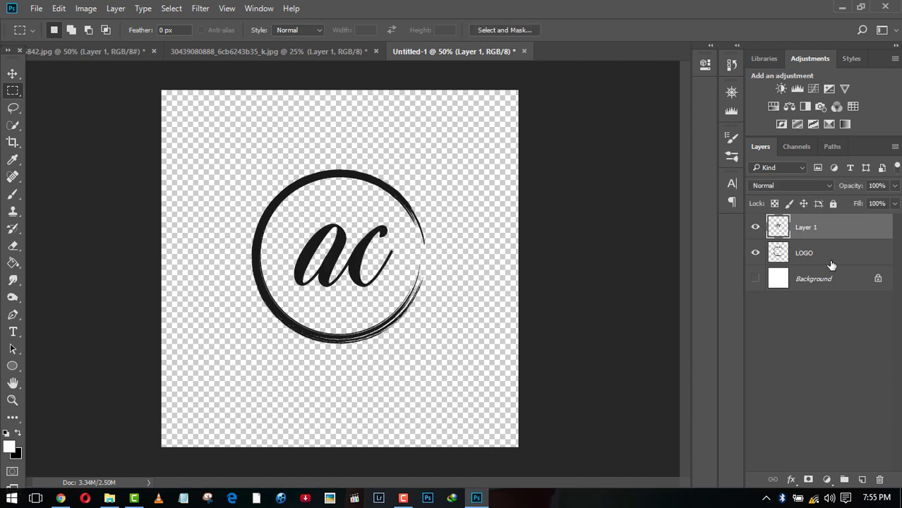
{"action": "left_click", "coordinate": [882, 477]}
{"action": "left_click", "coordinate": [416, 197]}
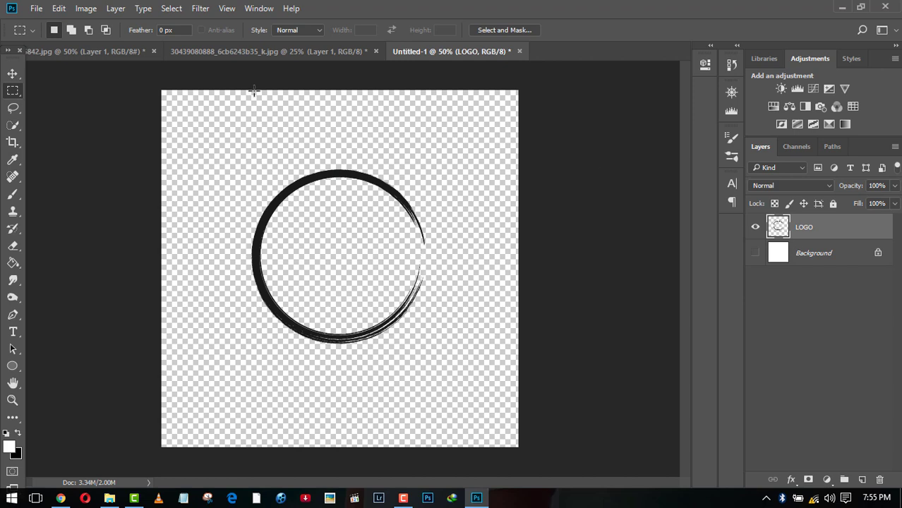
Step: Set the text font to Exotico Demo and add a text layer with the letters sk inside the brushed ring
{"action": "scroll", "coordinate": [254, 90], "scroll_direction": "down", "scroll_amount": 3}
{"action": "scroll", "coordinate": [254, 91], "scroll_direction": "up", "scroll_amount": 3}
{"action": "left_click", "coordinate": [13, 333]}
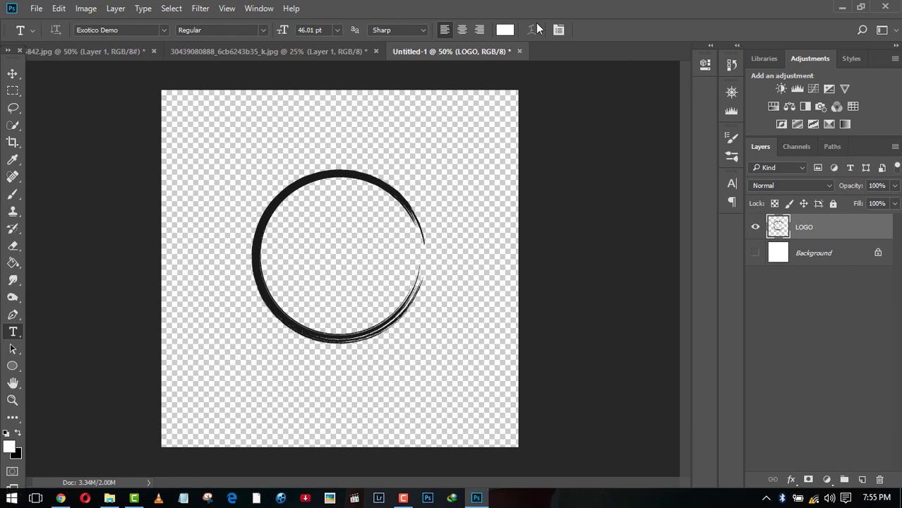
{"action": "left_click", "coordinate": [559, 30]}
{"action": "left_click", "coordinate": [649, 201]}
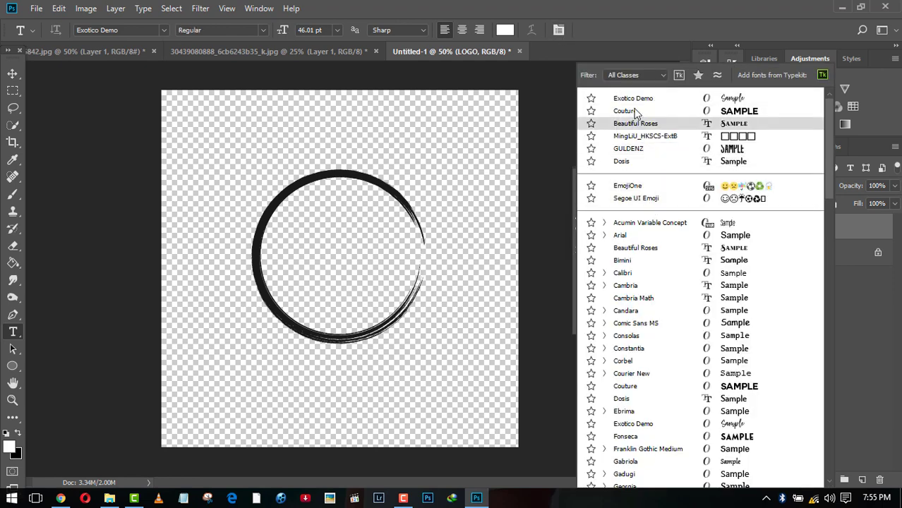
{"action": "left_click", "coordinate": [641, 99]}
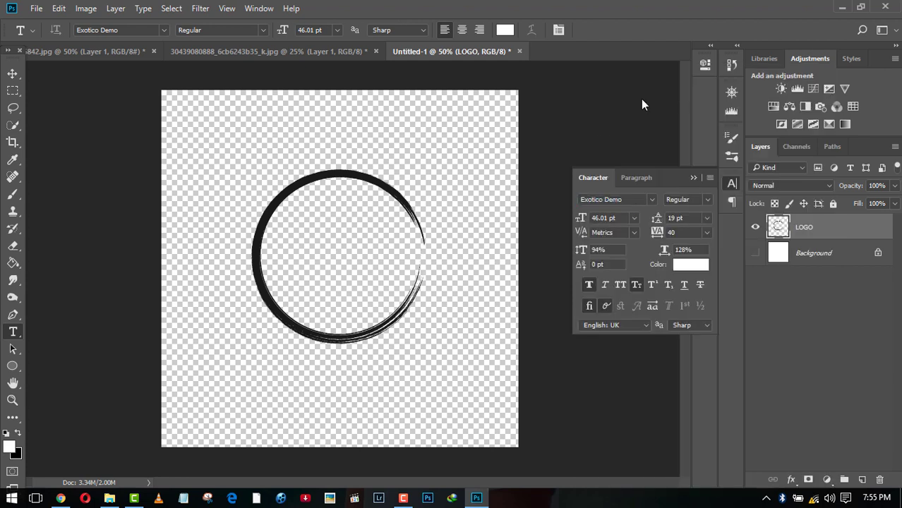
{"action": "left_click", "coordinate": [295, 264]}
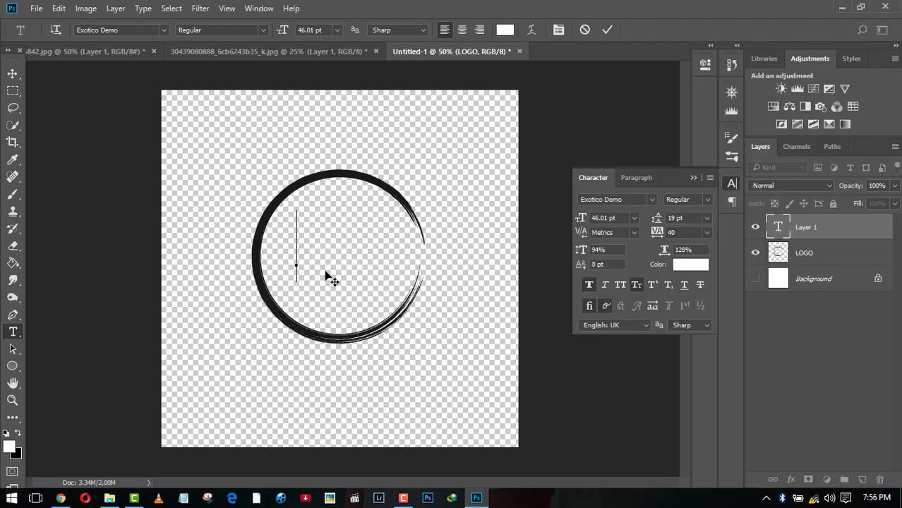
{"action": "type", "text": "Gk"}
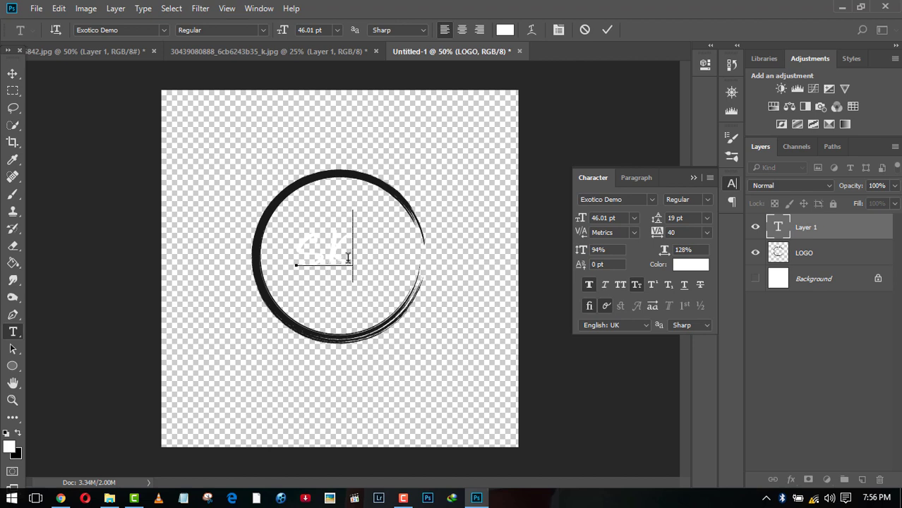
Step: Show the Background layer and recolour the sk text with the dark colour 1a1a1a sampled from the ring
{"action": "left_click", "coordinate": [755, 278]}
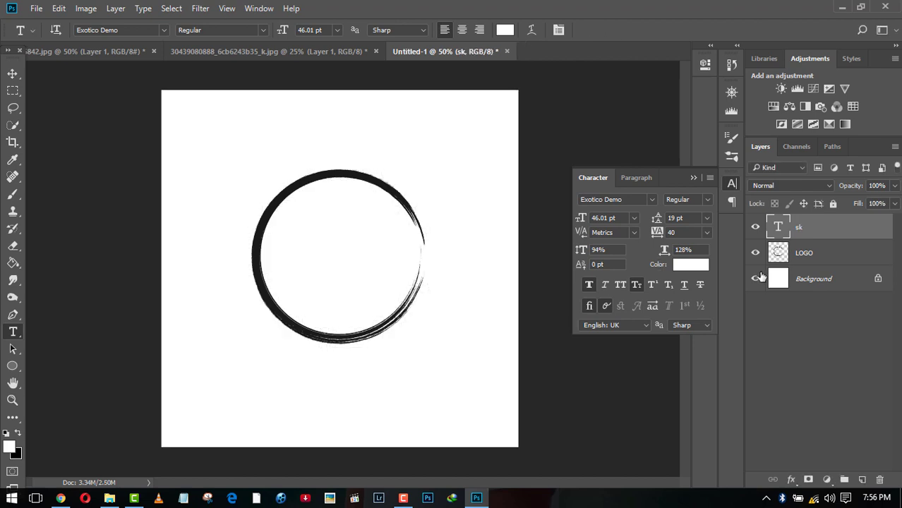
{"action": "double_click", "coordinate": [778, 225]}
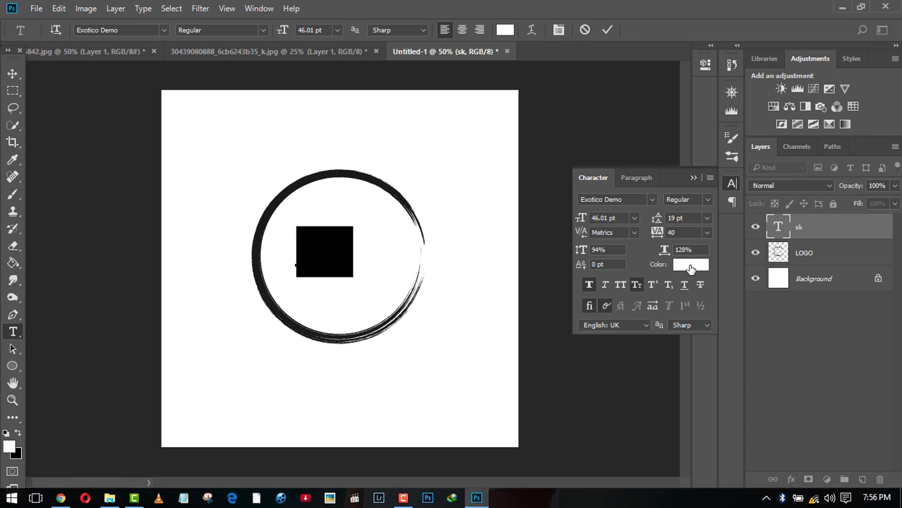
{"action": "left_click", "coordinate": [690, 264]}
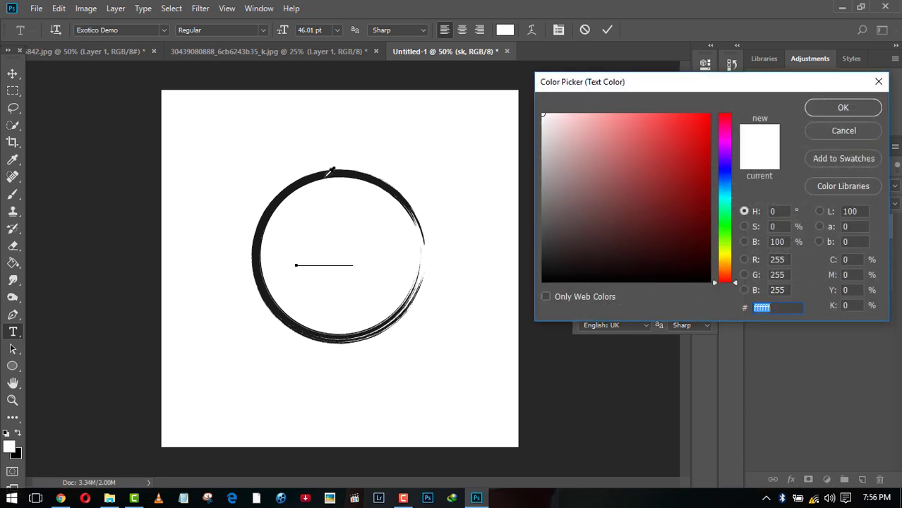
{"action": "left_click", "coordinate": [330, 171]}
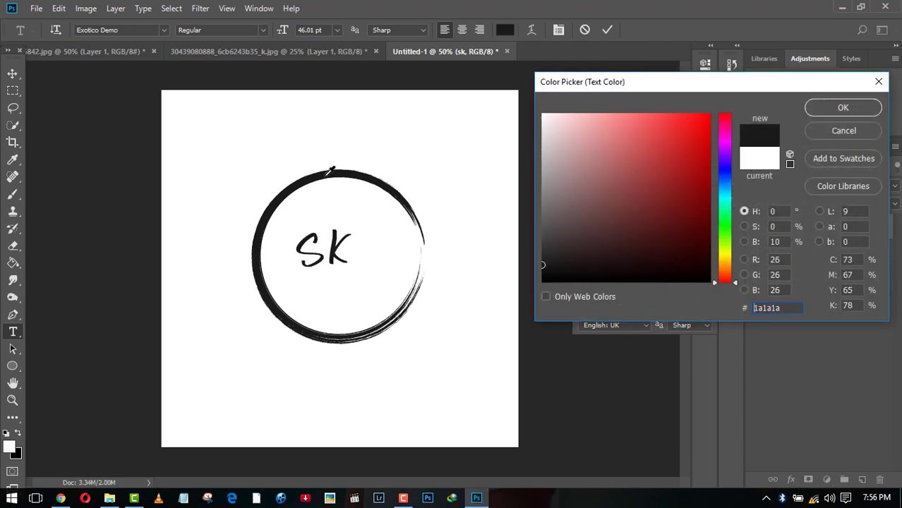
{"action": "left_click", "coordinate": [842, 108]}
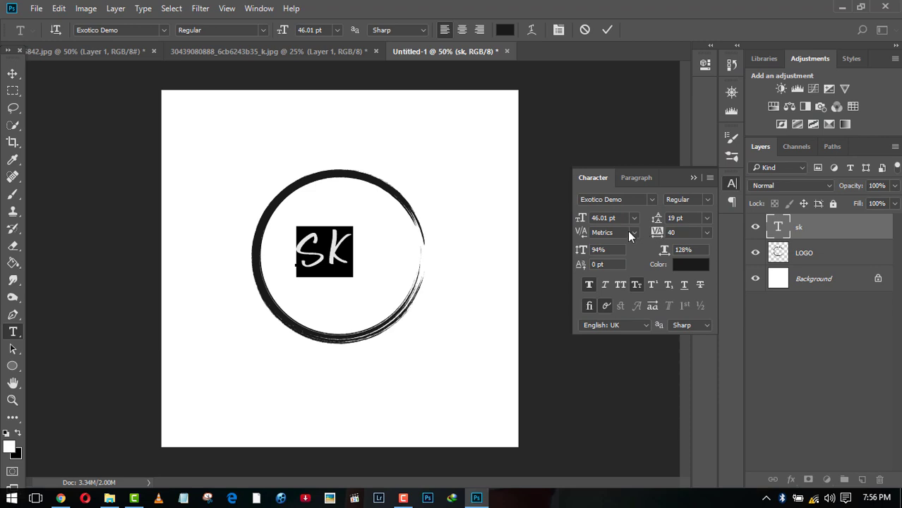
Step: Enlarge the sk text to 71.01 pt and move it down towards the centre of the ring
{"action": "left_click_drag", "start_coordinate": [583, 234], "coordinate": [596, 220]}
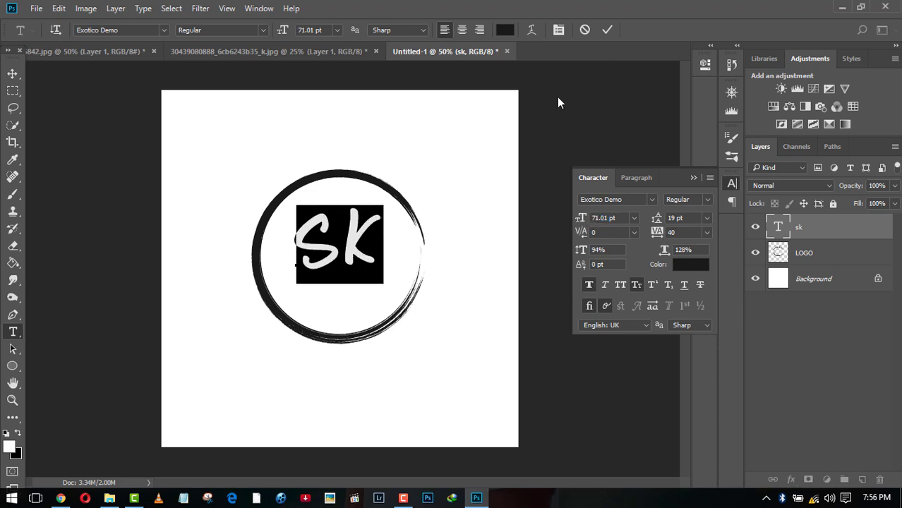
{"action": "left_click", "coordinate": [385, 254]}
{"action": "key", "text": "ctrl"}
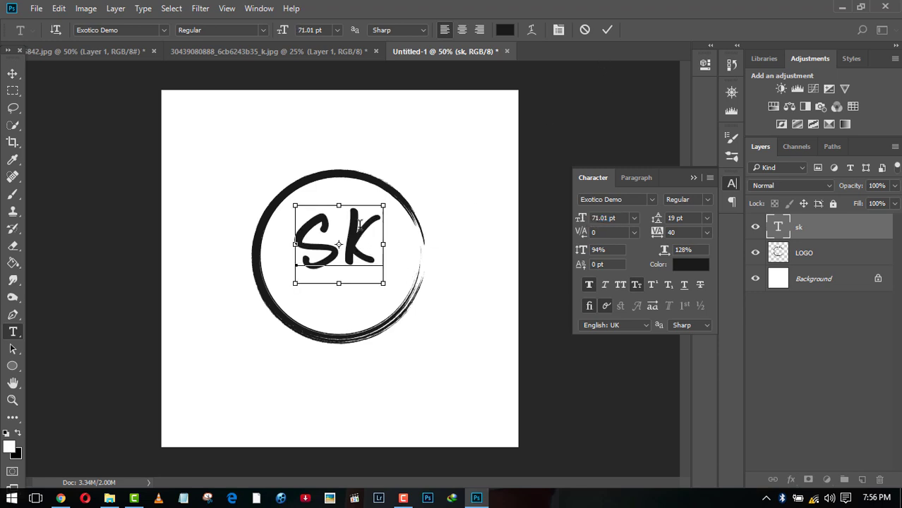
{"action": "left_click_drag", "start_coordinate": [359, 235], "coordinate": [303, 253]}
{"action": "key", "text": "ctrl"}
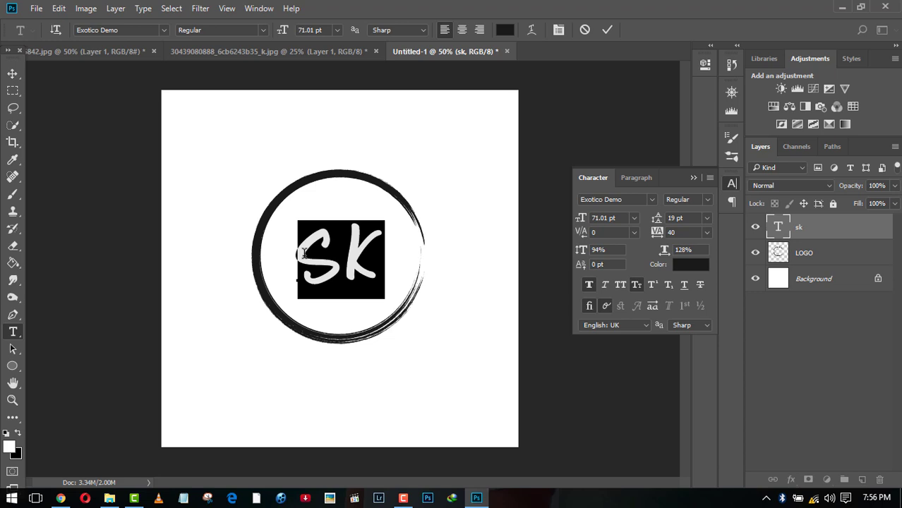
Step: Try the initials AS, TE and TV in place of the letters inside the ring, and clear them
{"action": "type", "text": "As"}
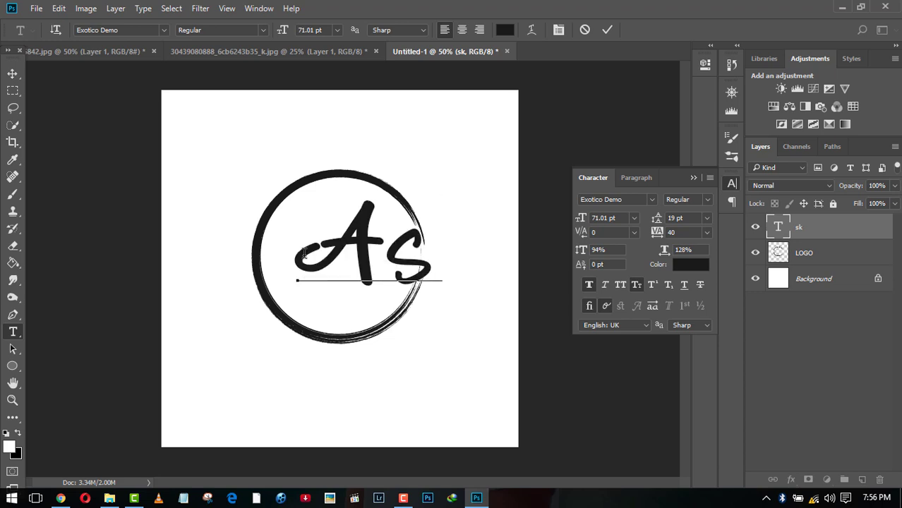
{"action": "key", "text": "BackSpace"}
{"action": "key", "text": "BackSpace"}
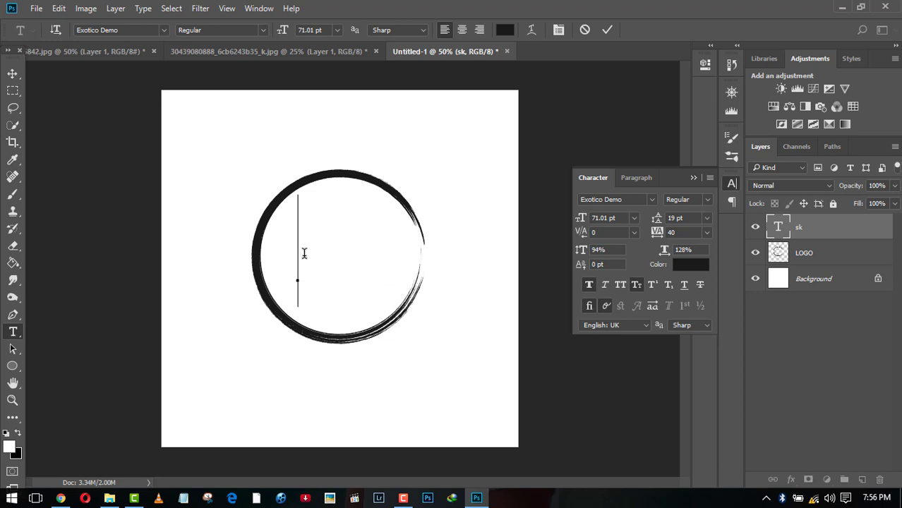
{"action": "type", "text": "TE"}
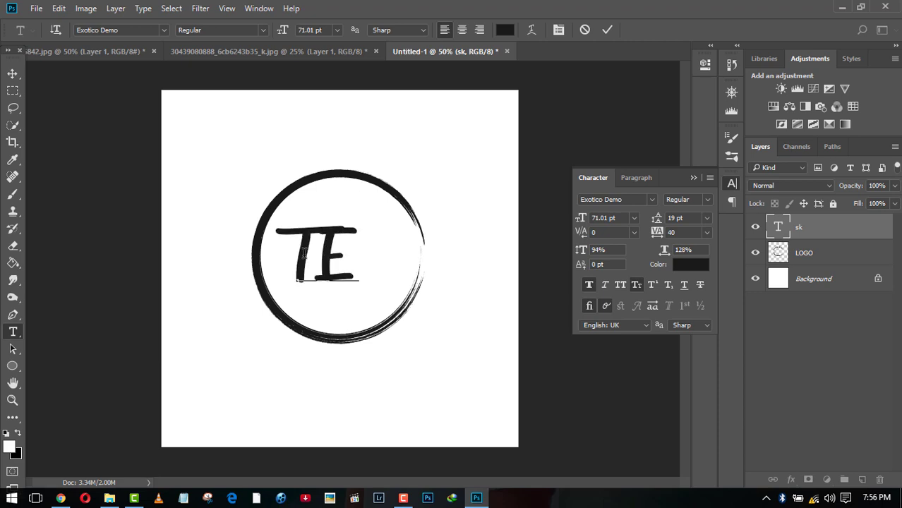
{"action": "key", "text": "BackSpace"}
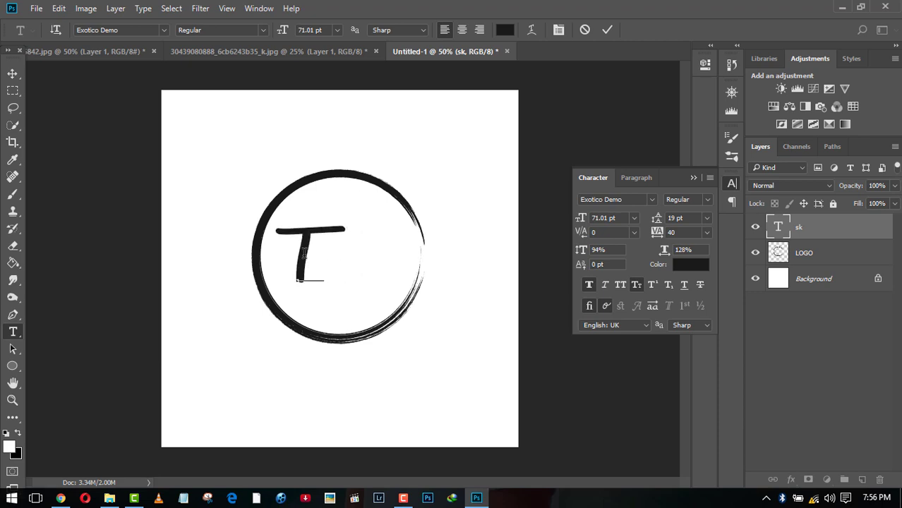
{"action": "type", "text": "S"}
{"action": "key", "text": "BackSpace"}
{"action": "type", "text": "F"}
{"action": "key", "text": "BackSpace"}
{"action": "type", "text": "V"}
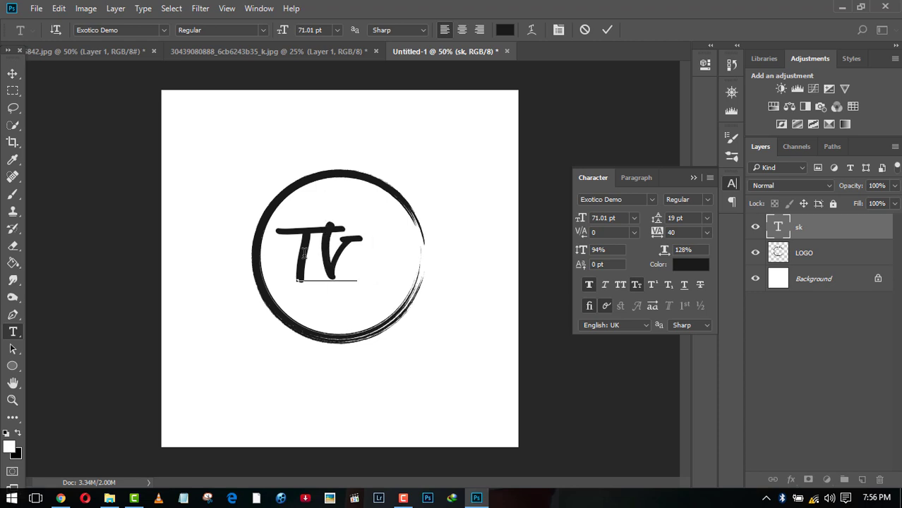
{"action": "key", "text": "BackSpace"}
{"action": "key", "text": "BackSpace"}
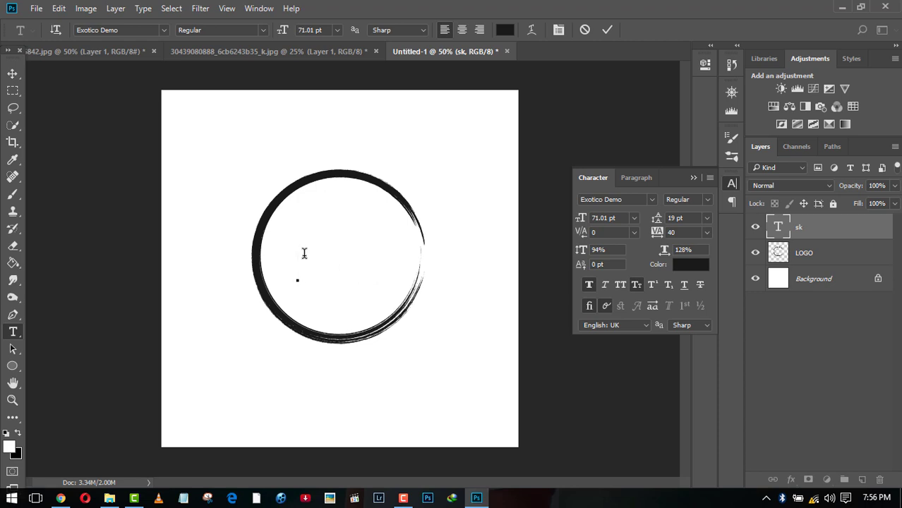
Step: Try the initials AK and RC inside the ring, and return the text to sk
{"action": "type", "text": "K"}
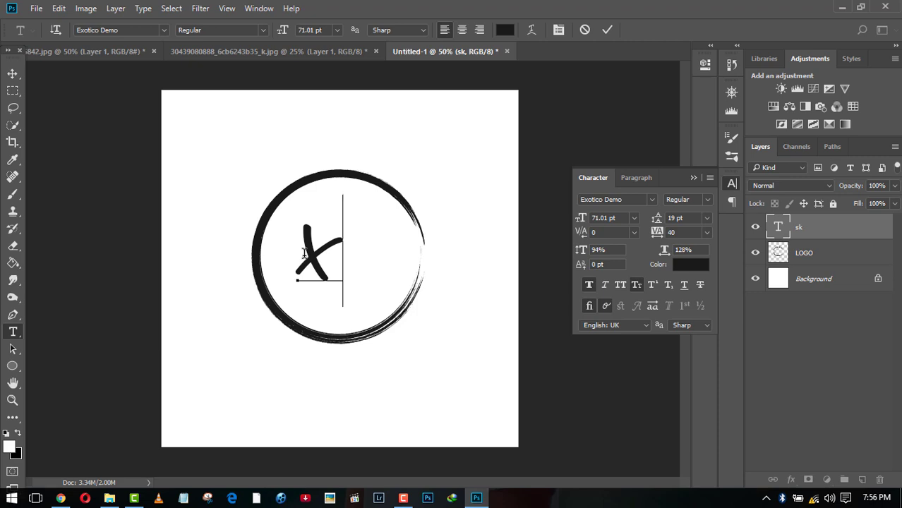
{"action": "key", "text": "BackSpace"}
{"action": "type", "text": "AK"}
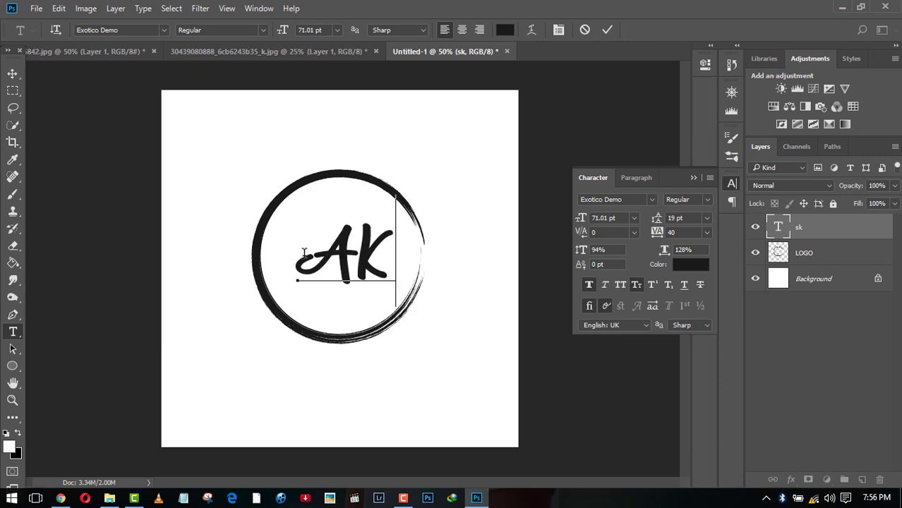
{"action": "key", "text": "BackSpace"}
{"action": "key", "text": "BackSpace"}
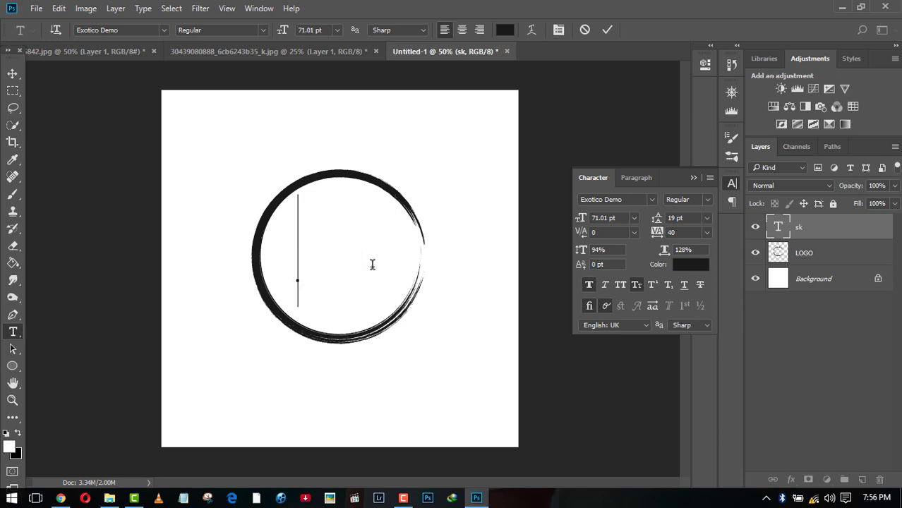
{"action": "type", "text": "R"}
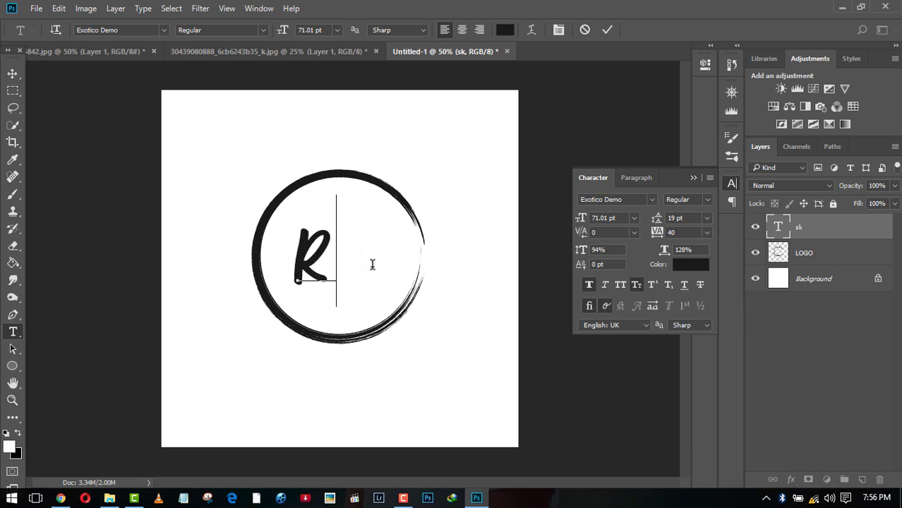
{"action": "type", "text": "C"}
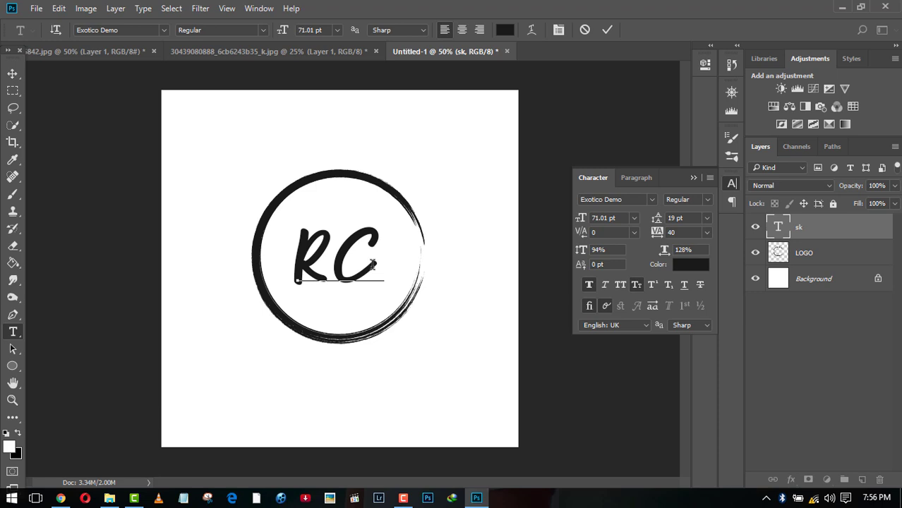
{"action": "key", "text": "BackSpace"}
{"action": "key", "text": "BackSpace"}
{"action": "type", "text": "S"}
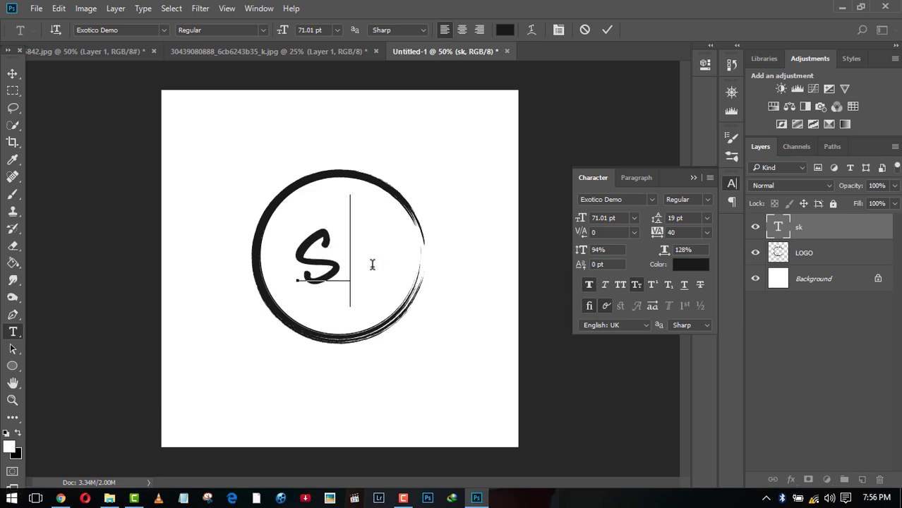
{"action": "type", "text": "K"}
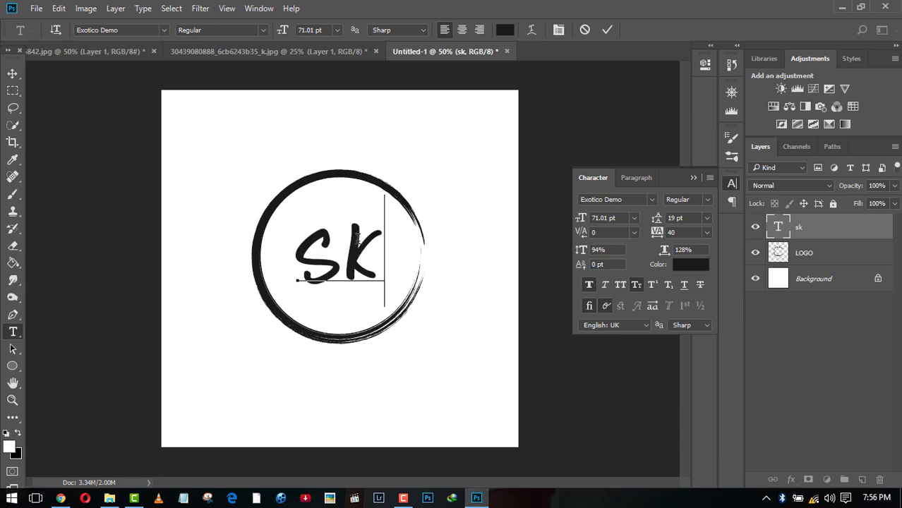
Step: Commit the sk text and fine-tune its position so it sits centred inside the ring
{"action": "key", "text": "ctrl"}
{"action": "left_click_drag", "start_coordinate": [359, 250], "coordinate": [358, 251]}
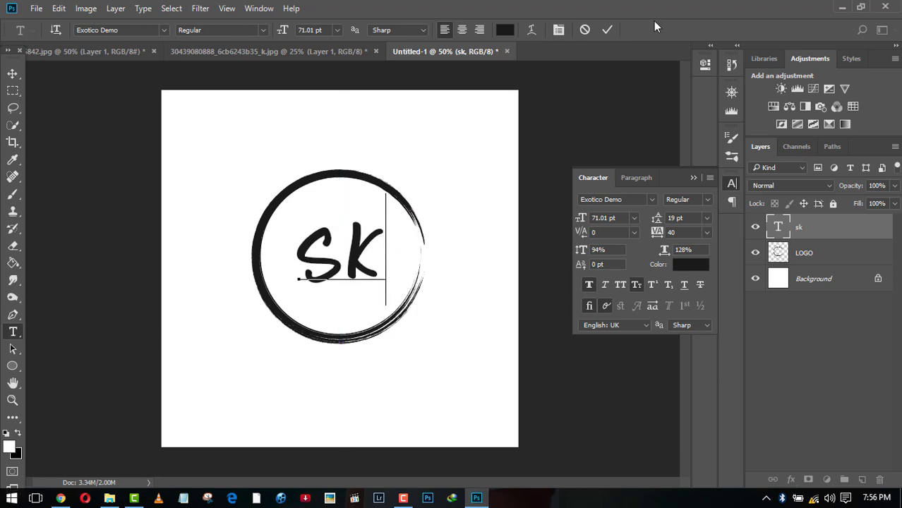
{"action": "left_click", "coordinate": [607, 29]}
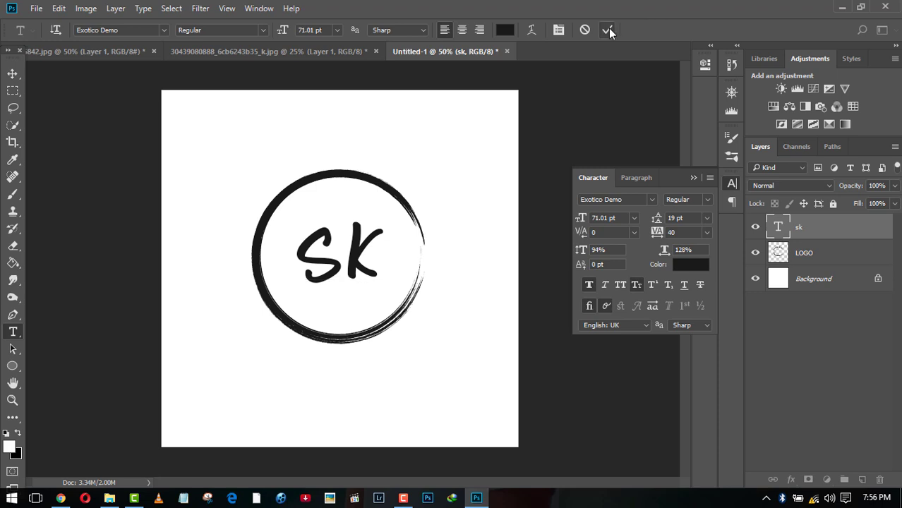
{"action": "left_click", "coordinate": [12, 74]}
{"action": "left_click_drag", "start_coordinate": [356, 247], "coordinate": [353, 253]}
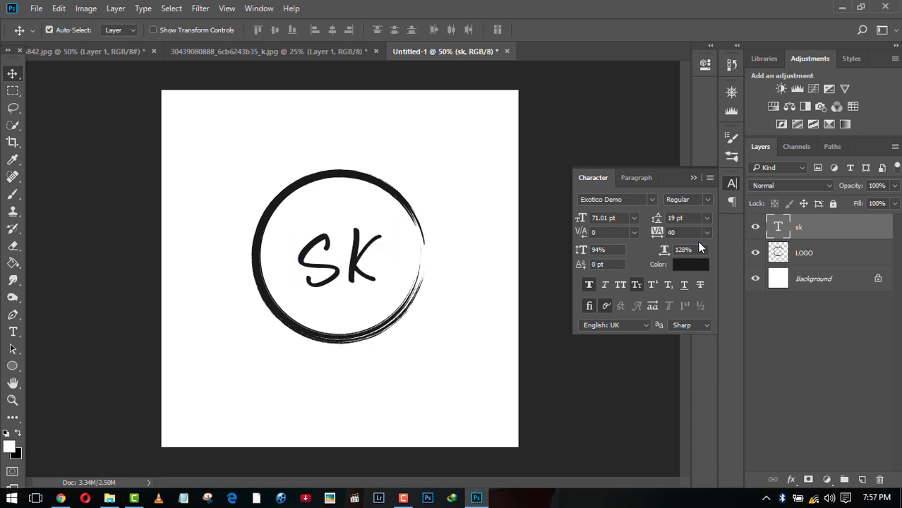
Step: Rasterize the sk text layer and merge it down into the LOGO layer
{"action": "left_click", "coordinate": [808, 254]}
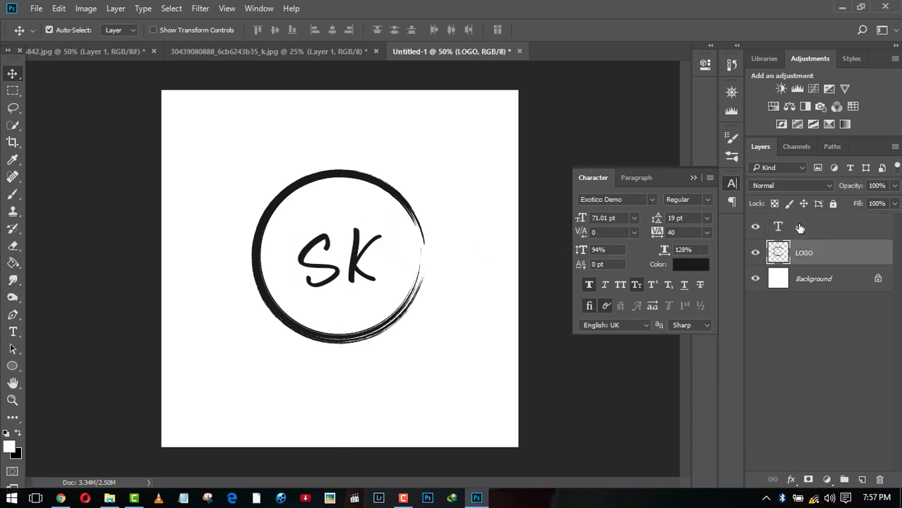
{"action": "left_click", "coordinate": [799, 228]}
{"action": "right_click", "coordinate": [798, 227]}
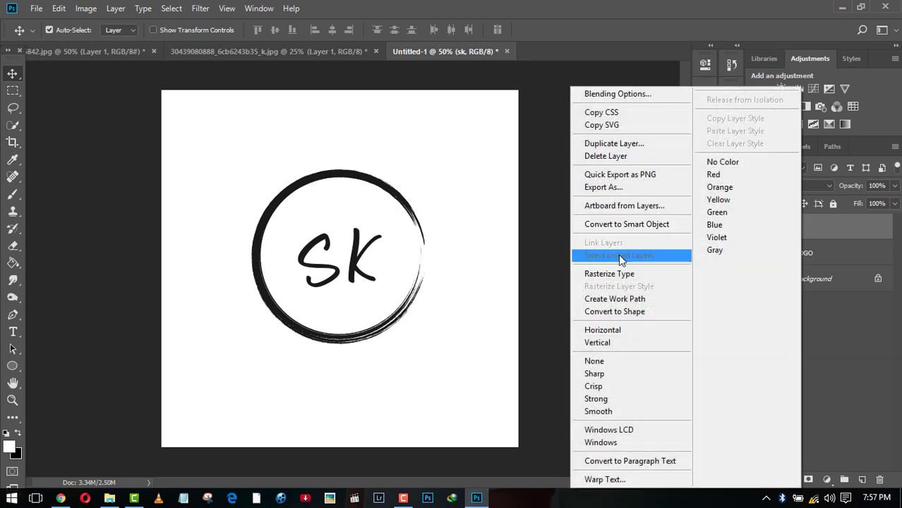
{"action": "left_click", "coordinate": [611, 274]}
{"action": "right_click", "coordinate": [805, 236]}
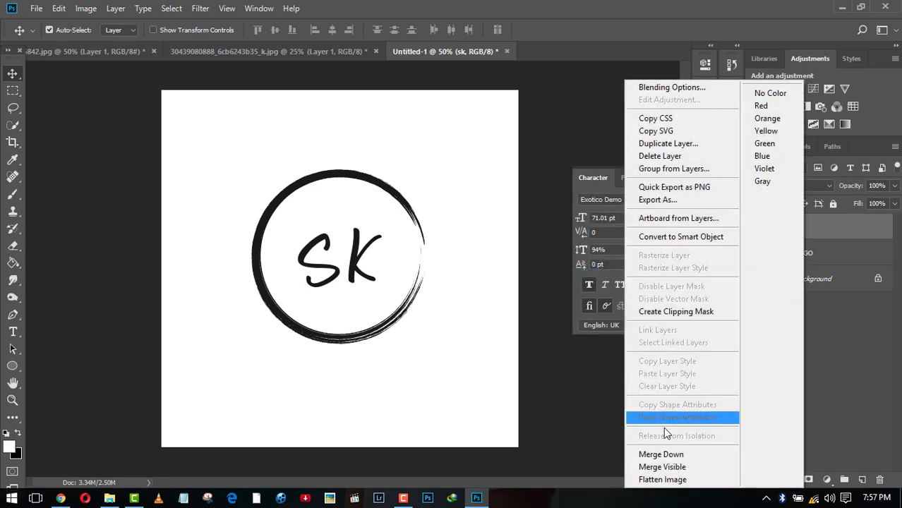
{"action": "left_click", "coordinate": [664, 456]}
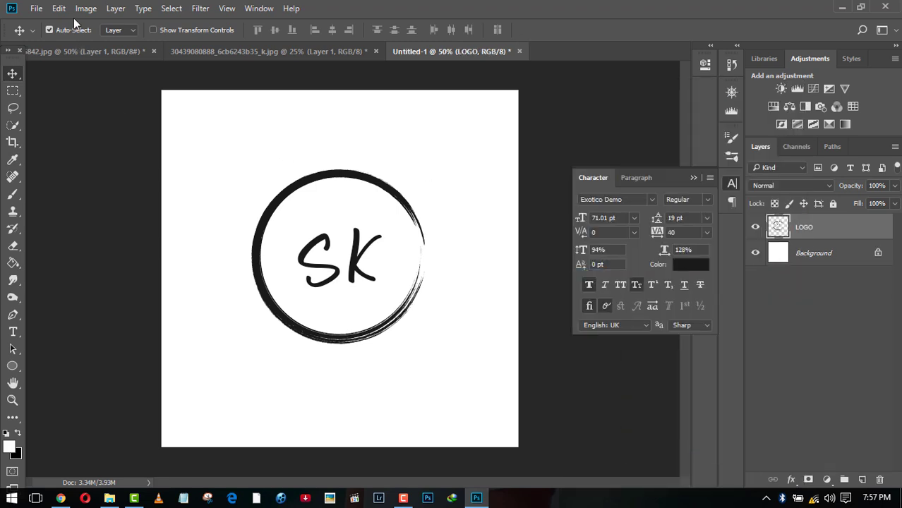
Step: Select the Background layer and hide it so the merged logo stands on transparency
{"action": "left_click", "coordinate": [85, 8]}
{"action": "mouse_move", "coordinate": [90, 42]}
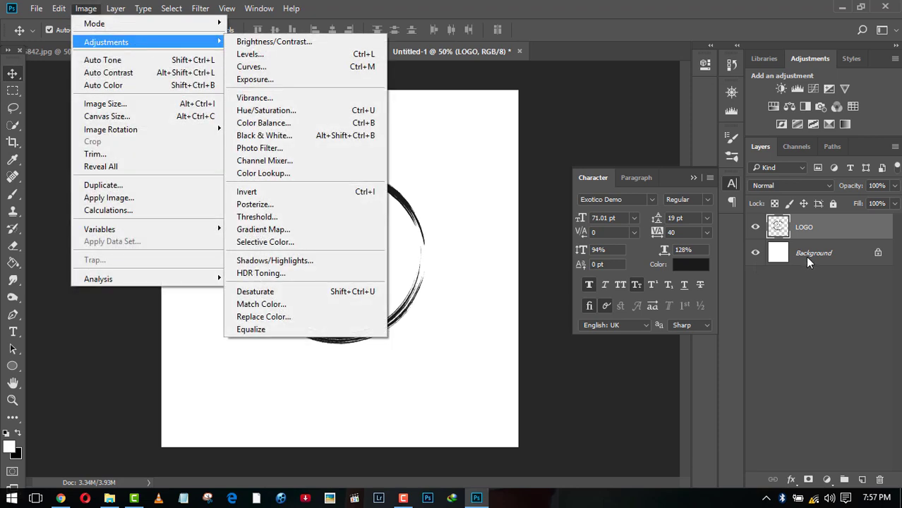
{"action": "left_click", "coordinate": [808, 259]}
{"action": "left_click", "coordinate": [756, 253]}
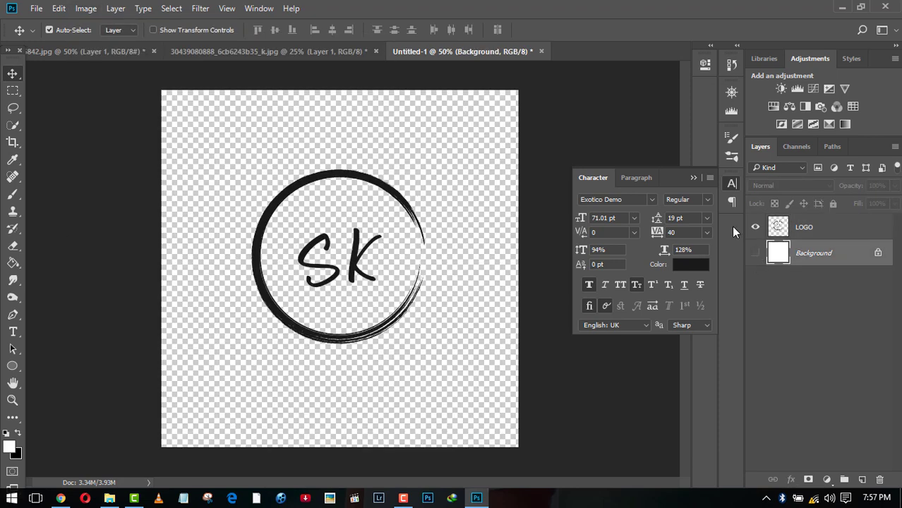
{"action": "left_click", "coordinate": [800, 229]}
{"action": "left_click", "coordinate": [85, 7]}
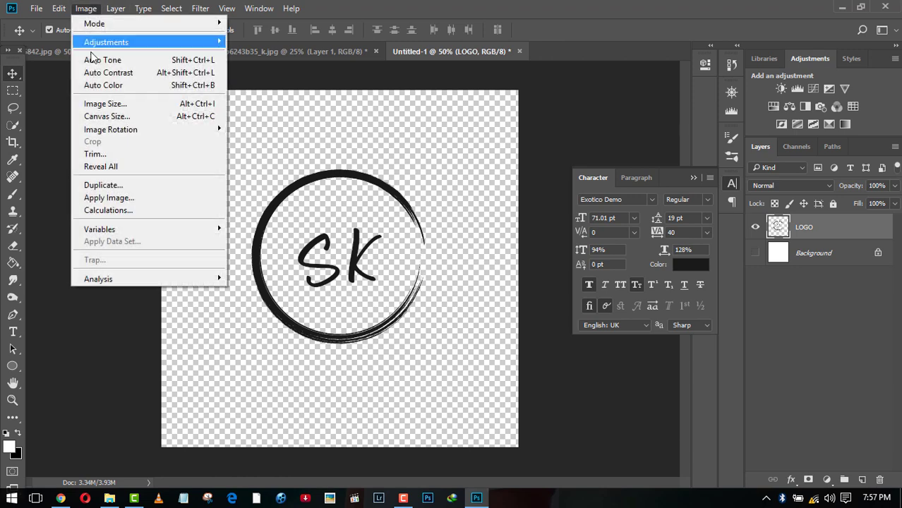
{"action": "mouse_move", "coordinate": [96, 46]}
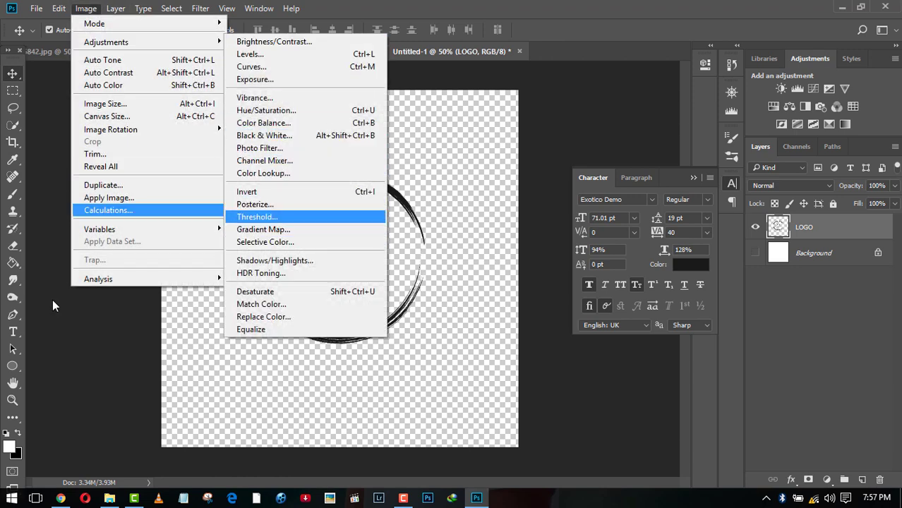
{"action": "left_click", "coordinate": [53, 215]}
Step: Save the logo as a PNG named Logo png in the logo folder, and collapse the character settings
{"action": "left_click", "coordinate": [32, 8]}
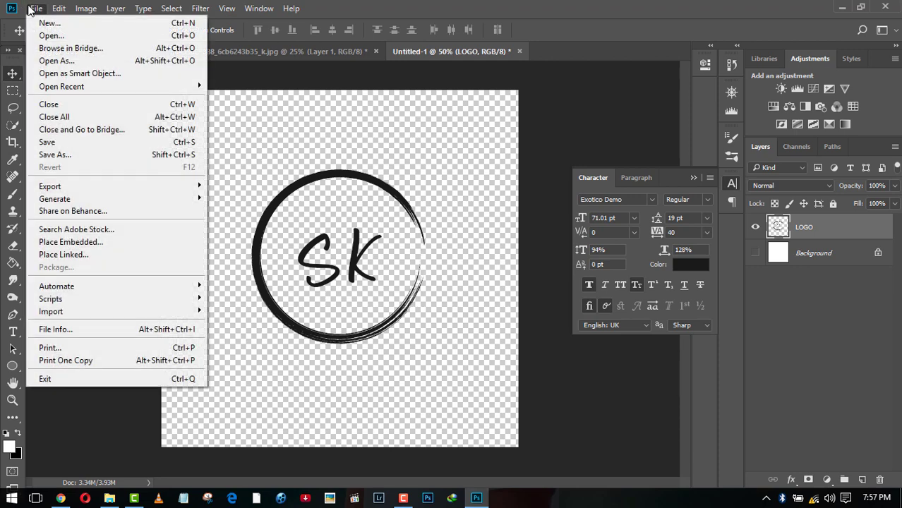
{"action": "left_click", "coordinate": [79, 156]}
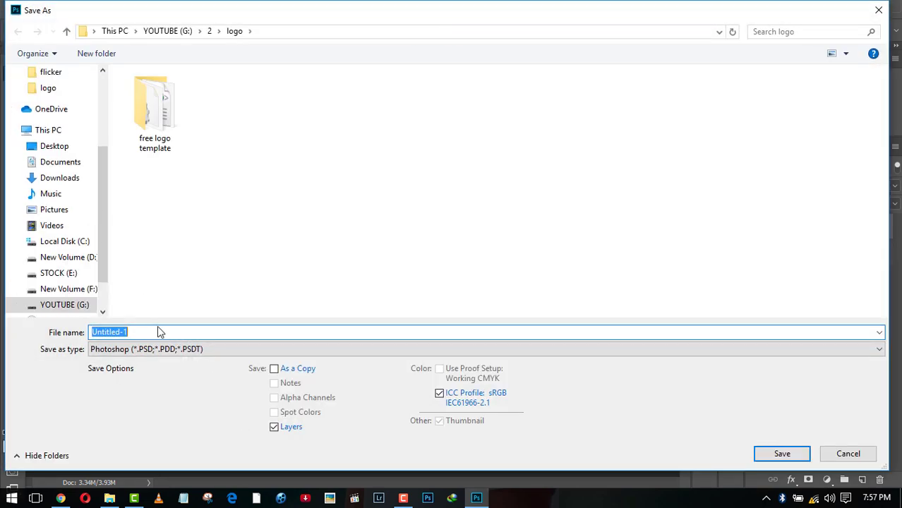
{"action": "left_click", "coordinate": [165, 348]}
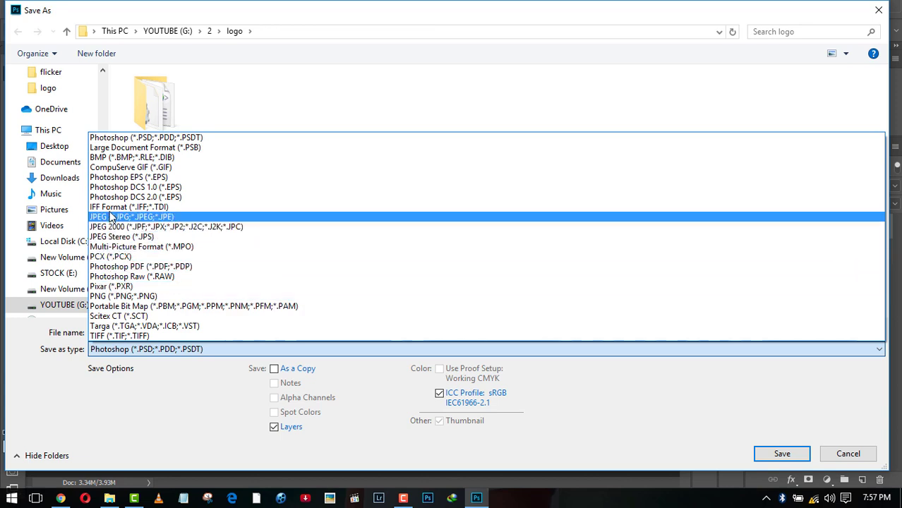
{"action": "left_click", "coordinate": [120, 297]}
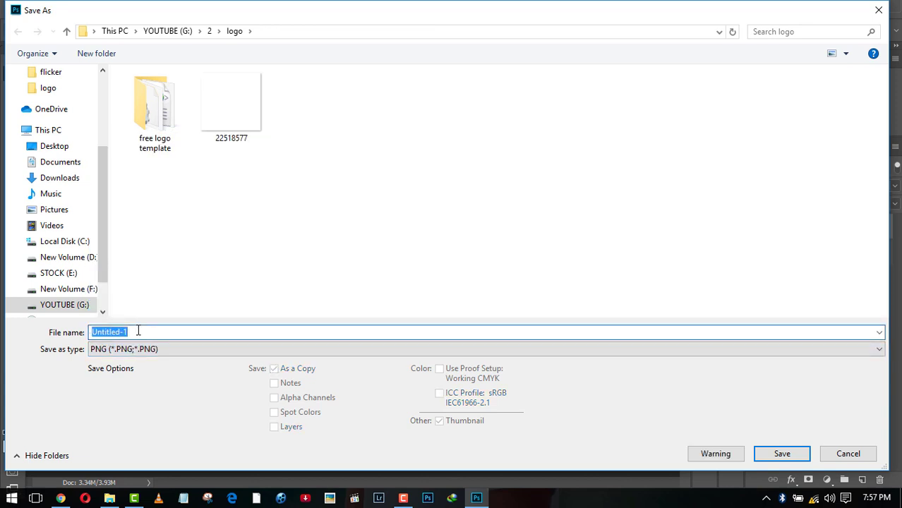
{"action": "type", "text": "Logo png"}
{"action": "key", "text": "Return"}
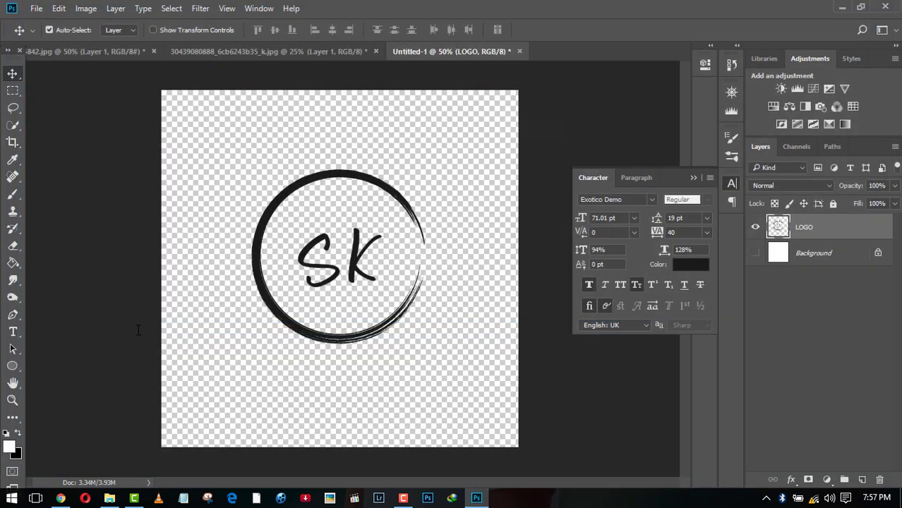
{"action": "left_click", "coordinate": [542, 157]}
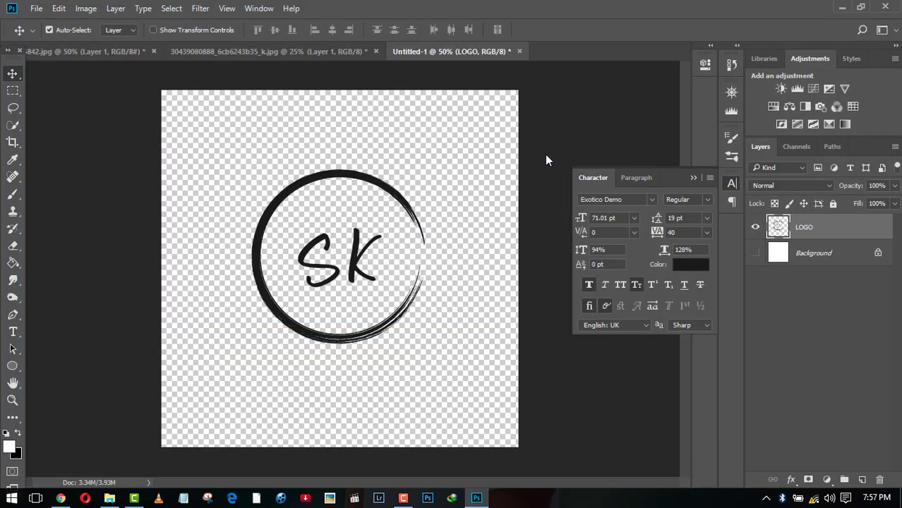
{"action": "left_click", "coordinate": [694, 178]}
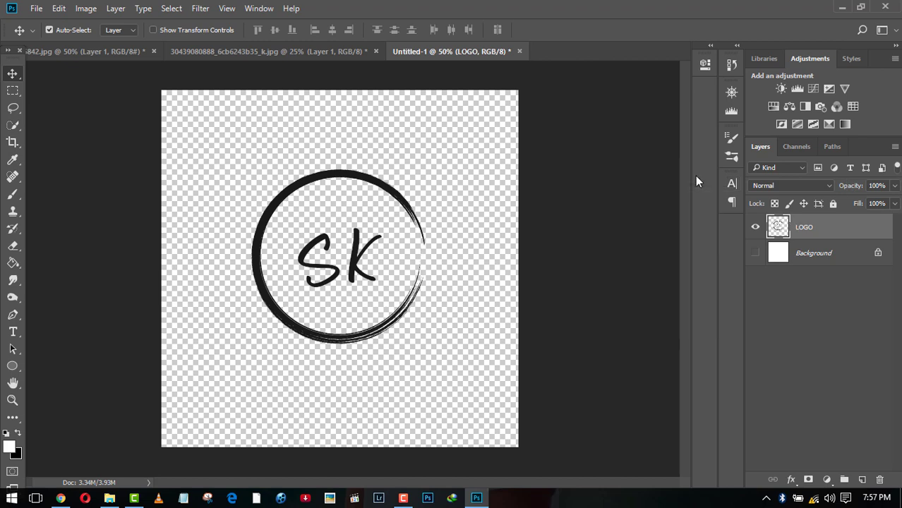
{"action": "left_click", "coordinate": [246, 52]}
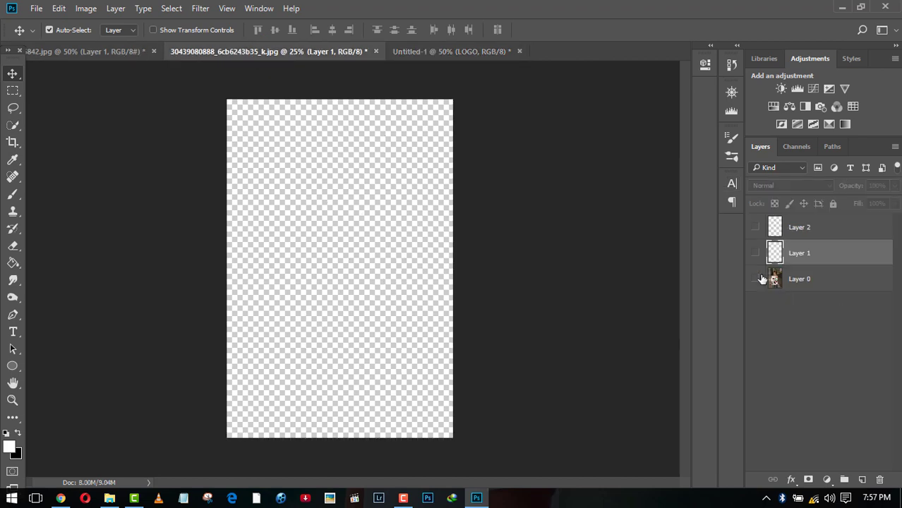
{"action": "left_click", "coordinate": [757, 278]}
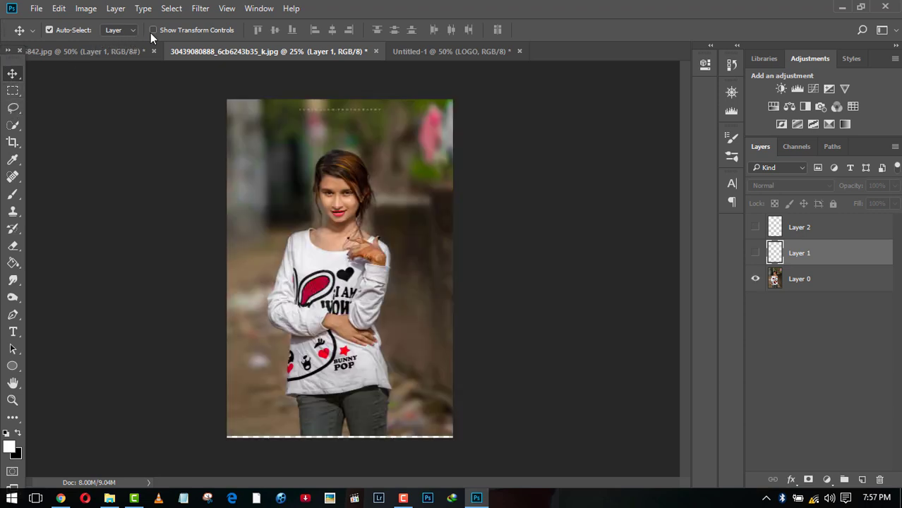
{"action": "left_click", "coordinate": [36, 8]}
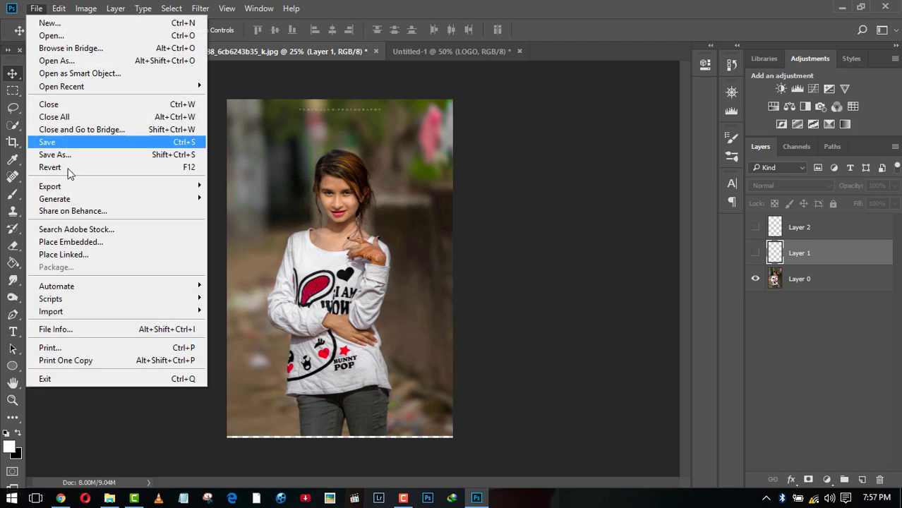
{"action": "left_click", "coordinate": [63, 241]}
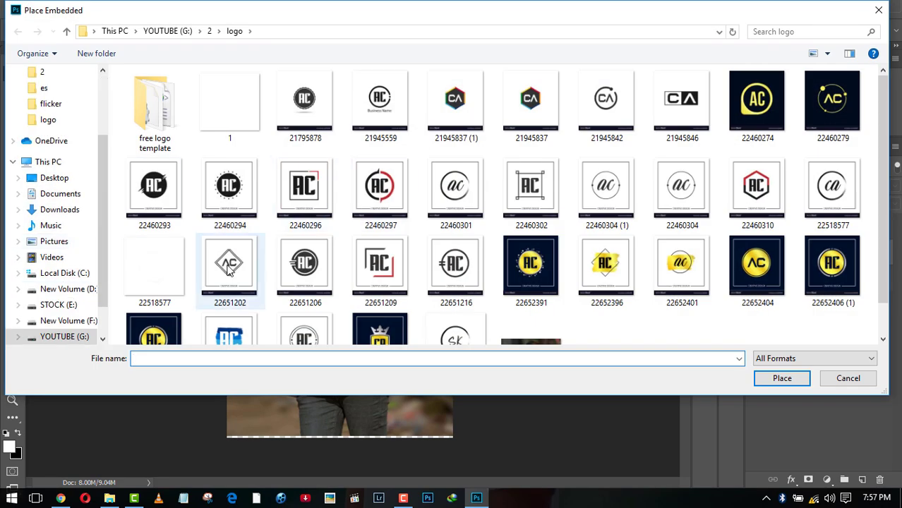
{"action": "scroll", "coordinate": [375, 261], "scroll_direction": "down", "scroll_amount": 1}
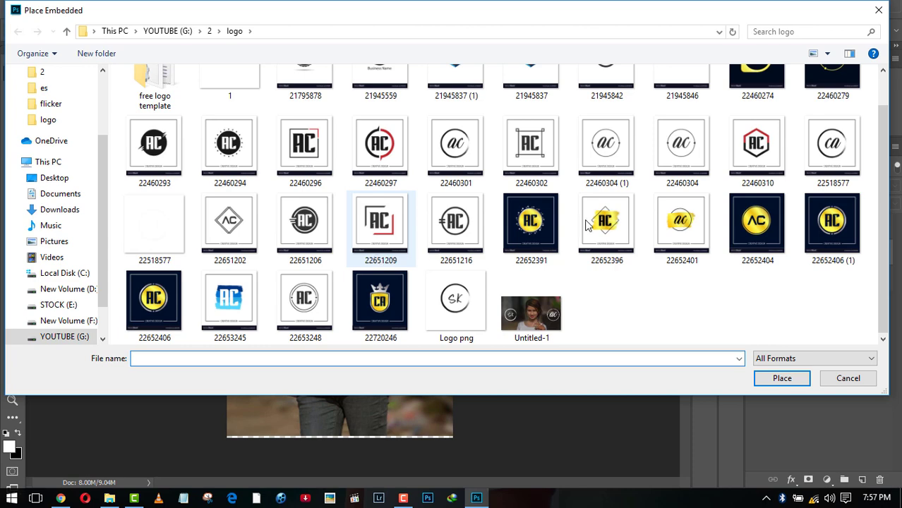
{"action": "left_click", "coordinate": [448, 310]}
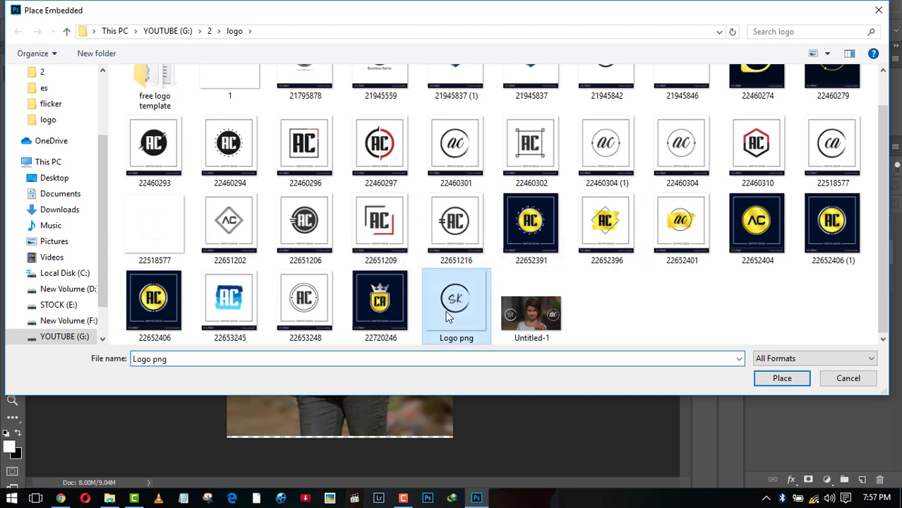
{"action": "left_click", "coordinate": [785, 377]}
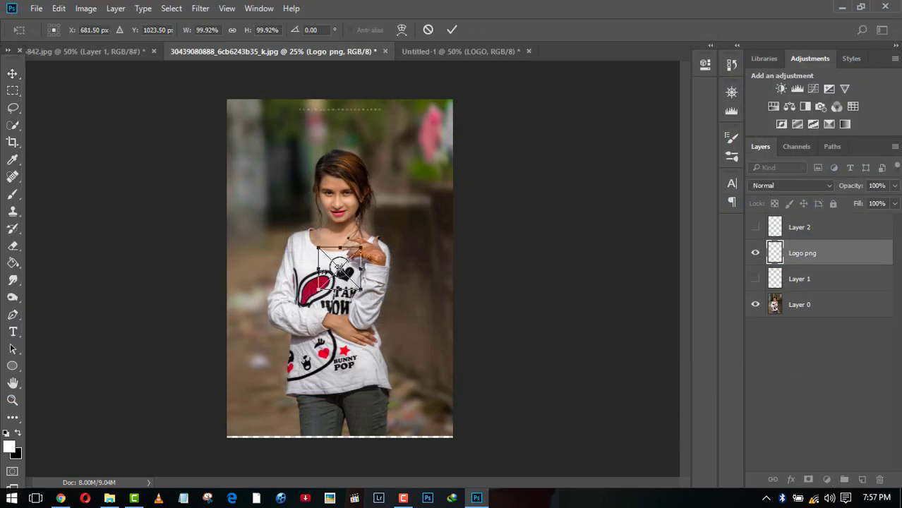
Step: Move the placed logo to the photo's upper-left corner, adjust its size, commit the placement and turn off the transform controls
{"action": "left_click_drag", "start_coordinate": [336, 253], "coordinate": [261, 120]}
{"action": "left_click_drag", "start_coordinate": [295, 166], "coordinate": [317, 187]}
{"action": "left_click", "coordinate": [456, 29]}
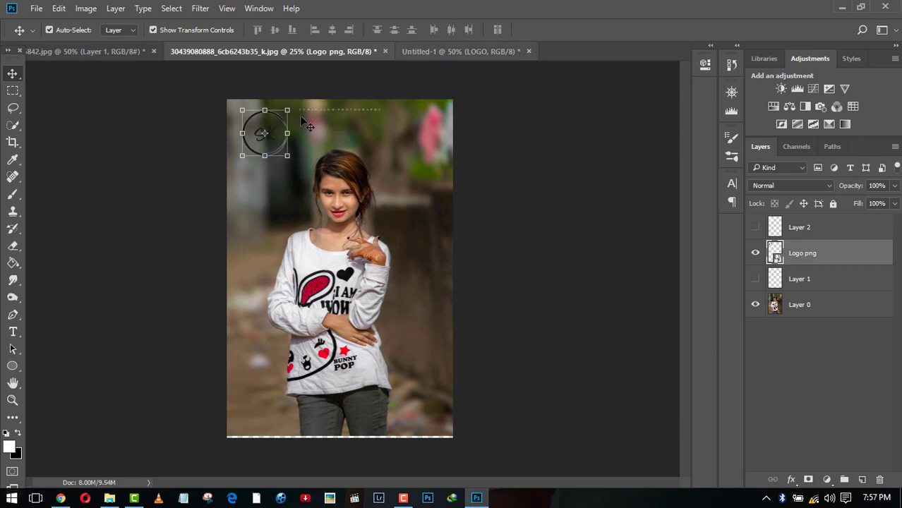
{"action": "left_click", "coordinate": [153, 29]}
Step: Turn the placed logo white with a Hue/Saturation adjustment of Hue -60 and Lightness +100
{"action": "left_click", "coordinate": [85, 7]}
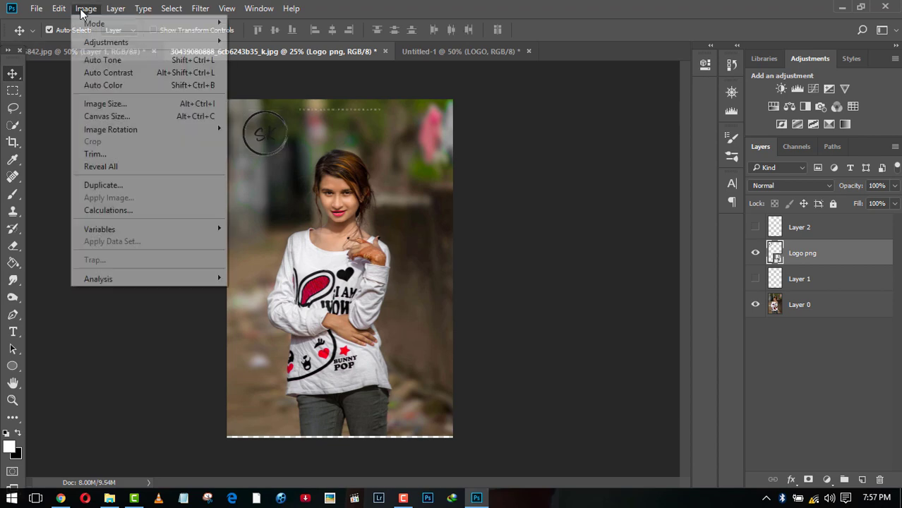
{"action": "mouse_move", "coordinate": [109, 41]}
{"action": "left_click", "coordinate": [278, 111]}
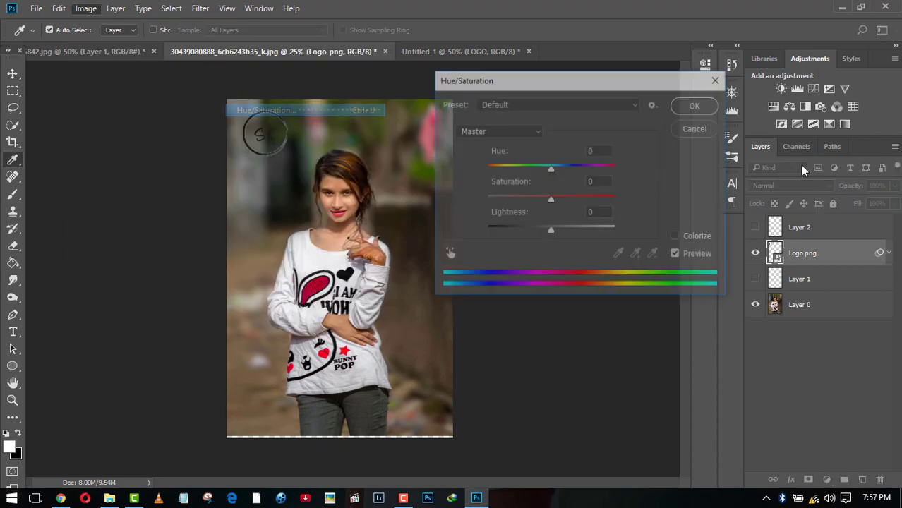
{"action": "left_click_drag", "start_coordinate": [550, 168], "coordinate": [518, 168]}
{"action": "left_click_drag", "start_coordinate": [550, 231], "coordinate": [688, 220]}
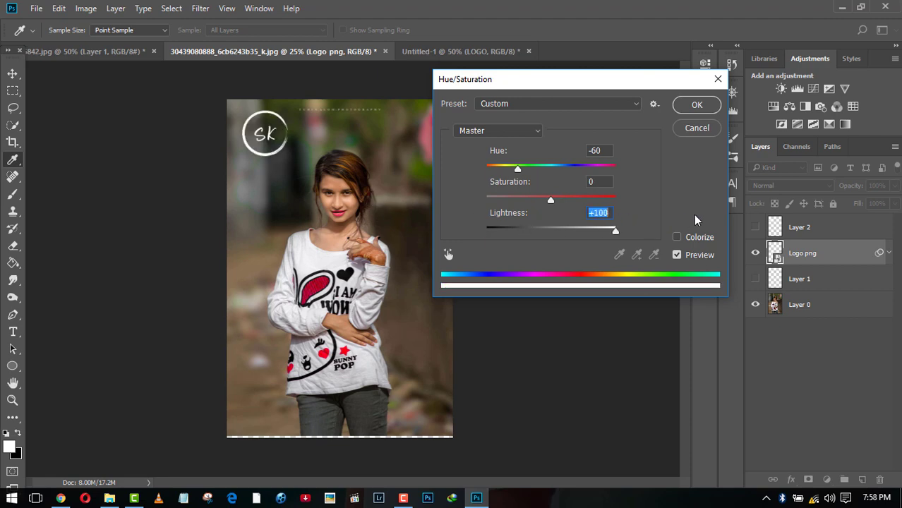
{"action": "left_click", "coordinate": [695, 110]}
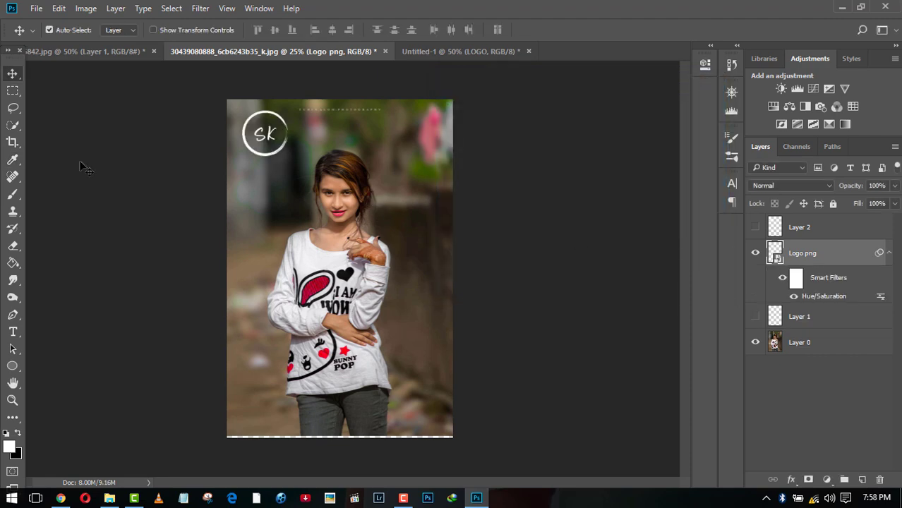
Step: Inspect the white SK logo on the photo up close
{"action": "key", "text": "ctrl+plus"}
{"action": "key", "text": "ctrl+plus"}
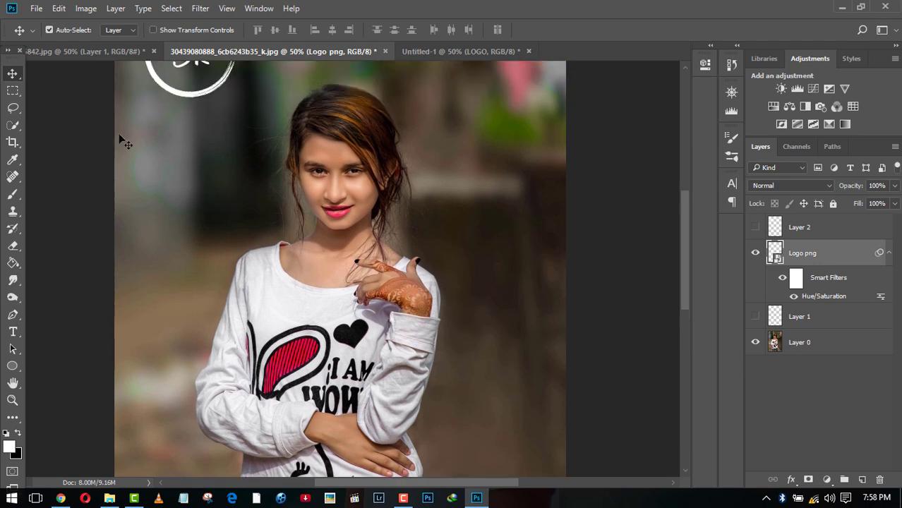
{"action": "scroll", "coordinate": [120, 134], "scroll_direction": "up", "scroll_amount": 2}
{"action": "scroll", "coordinate": [127, 138], "scroll_direction": "up", "scroll_amount": 2}
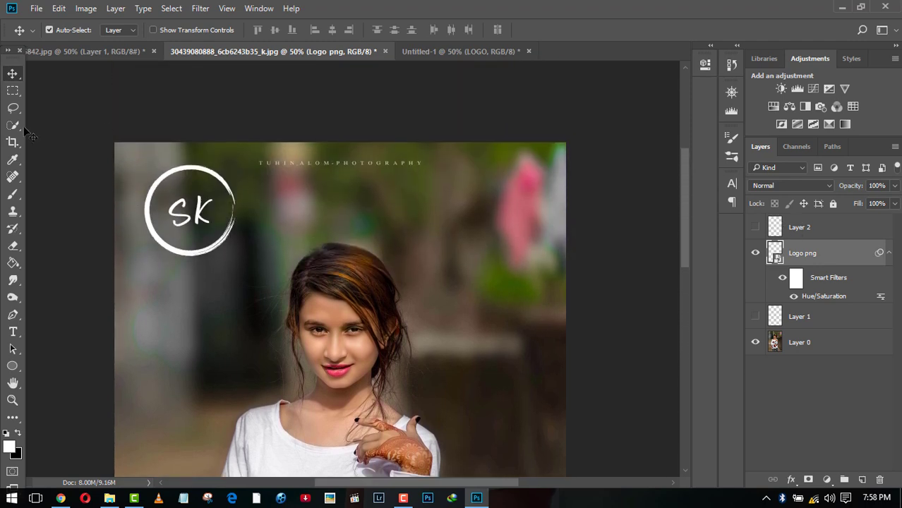
{"action": "key", "text": "ctrl+minus"}
{"action": "key", "text": "ctrl+minus"}
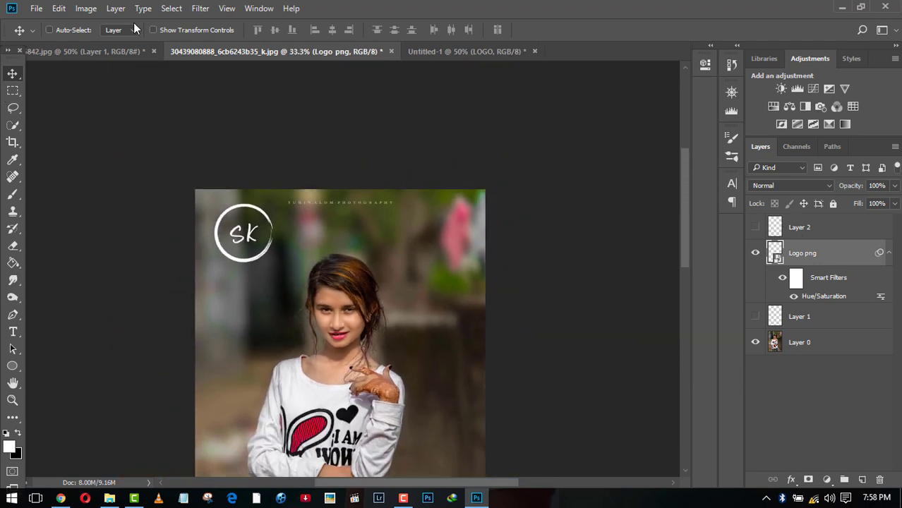
{"action": "left_click", "coordinate": [36, 9]}
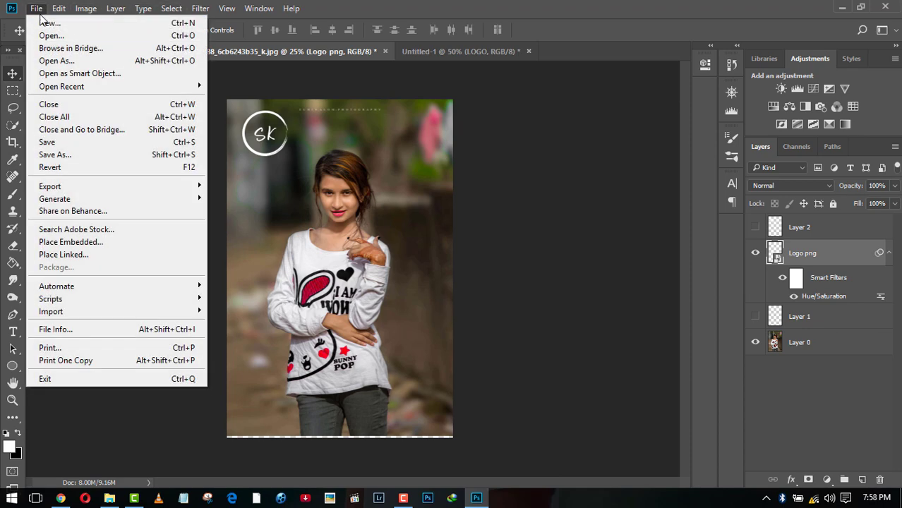
{"action": "left_click", "coordinate": [49, 34]}
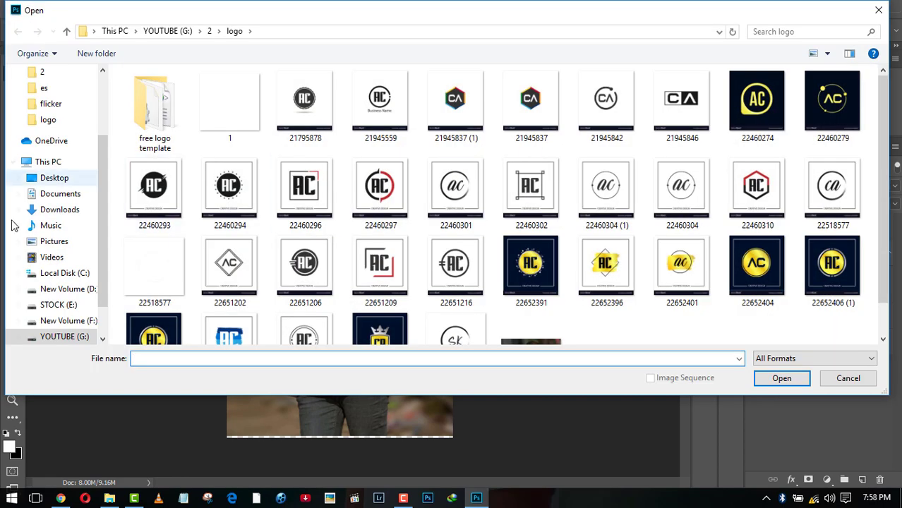
{"action": "left_click", "coordinate": [210, 31]}
{"action": "double_click", "coordinate": [169, 117]}
{"action": "scroll", "coordinate": [396, 221], "scroll_direction": "down", "scroll_amount": 3}
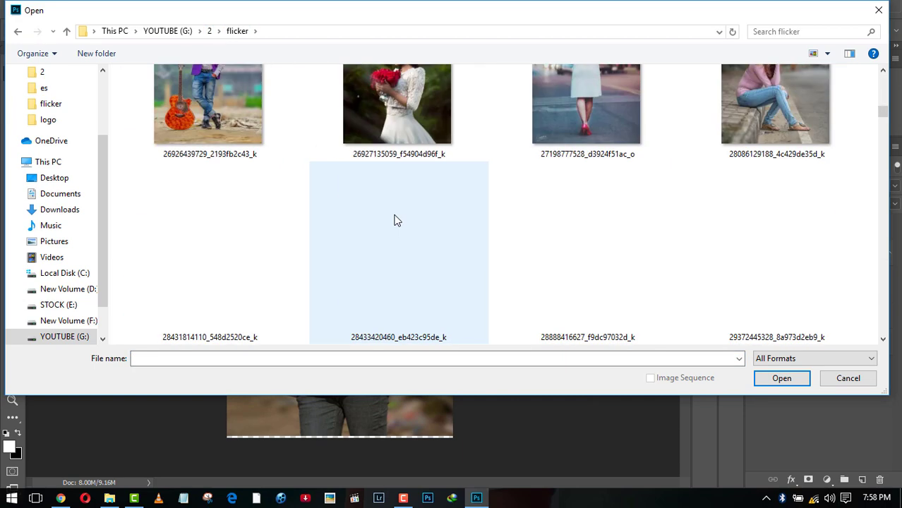
{"action": "scroll", "coordinate": [396, 220], "scroll_direction": "down", "scroll_amount": 3}
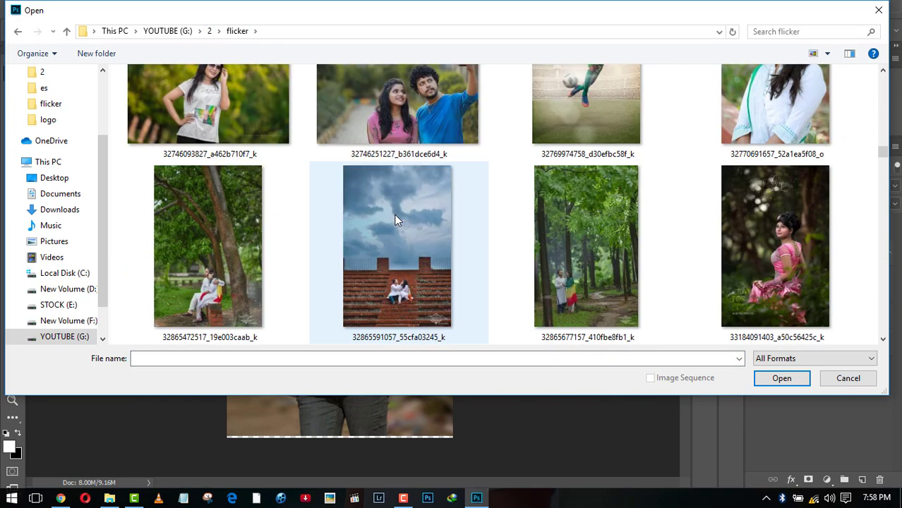
{"action": "scroll", "coordinate": [396, 220], "scroll_direction": "down", "scroll_amount": 10}
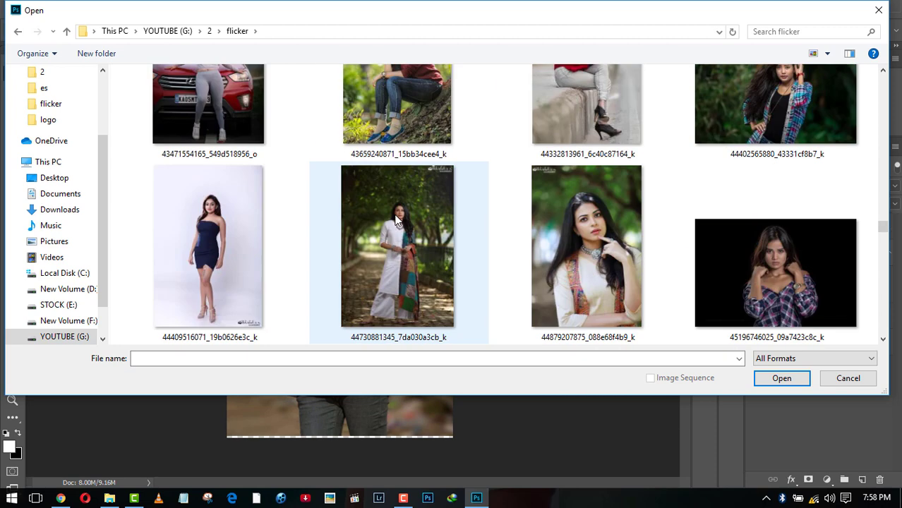
{"action": "scroll", "coordinate": [396, 220], "scroll_direction": "down", "scroll_amount": 6}
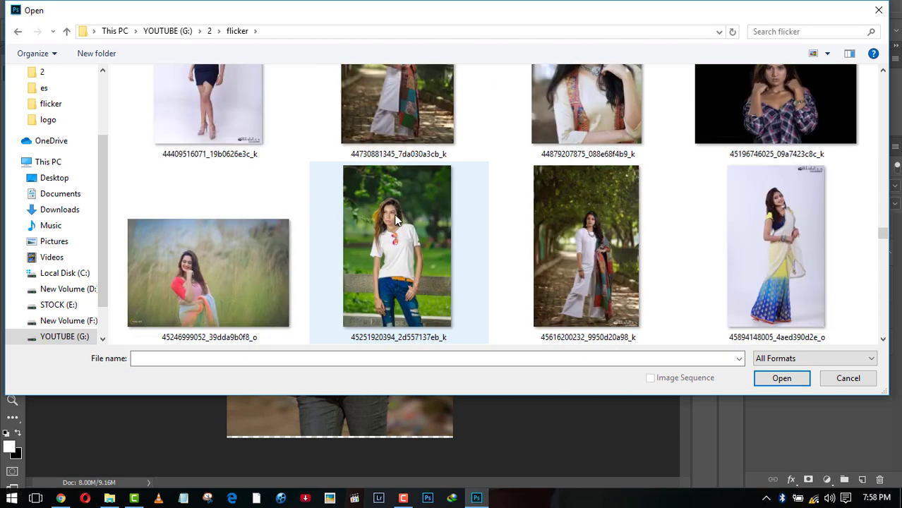
{"action": "scroll", "coordinate": [396, 220], "scroll_direction": "down", "scroll_amount": 4}
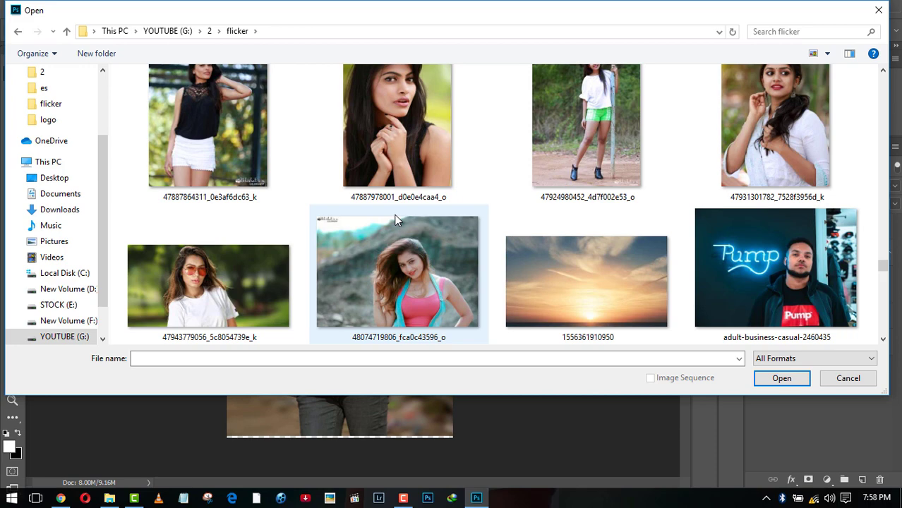
{"action": "scroll", "coordinate": [396, 220], "scroll_direction": "down", "scroll_amount": 3}
{"action": "double_click", "coordinate": [227, 101]}
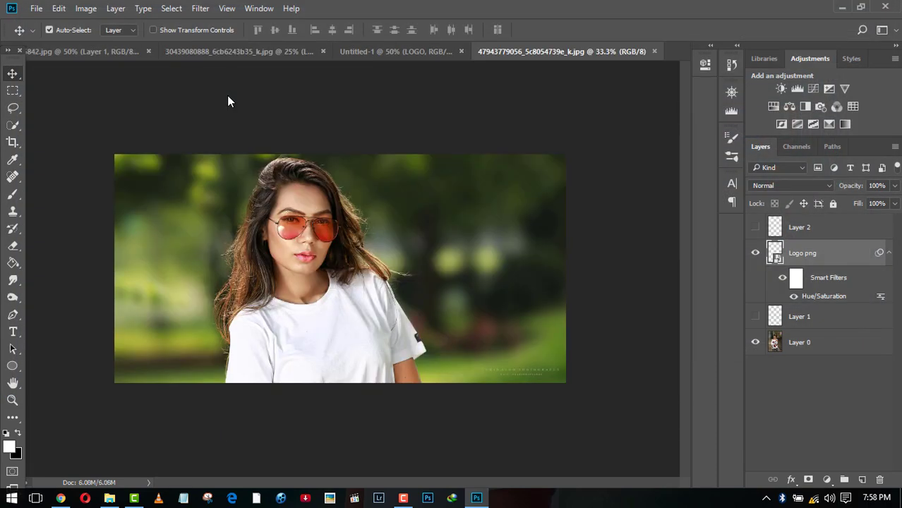
Step: Copy the white Logo png layer from the portrait photo into the sunglasses photo and position it in the upper-left corner
{"action": "left_click", "coordinate": [379, 52]}
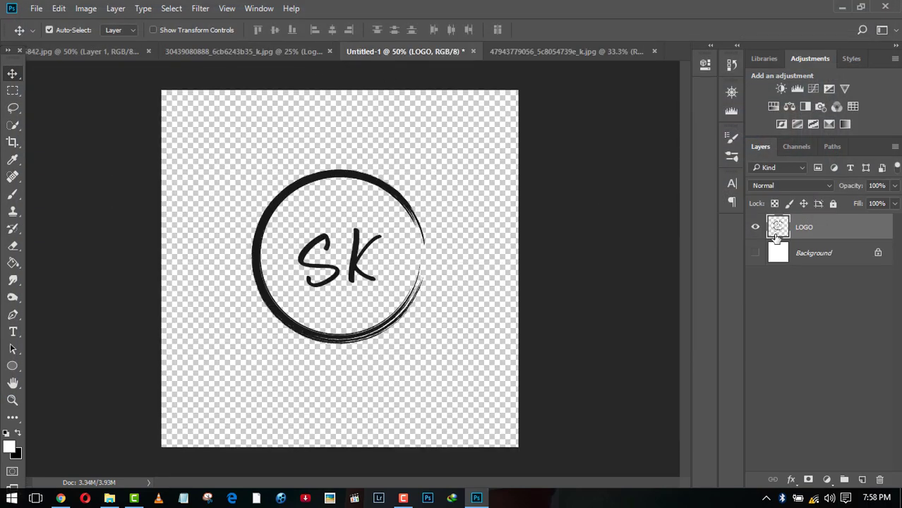
{"action": "left_click", "coordinate": [527, 50]}
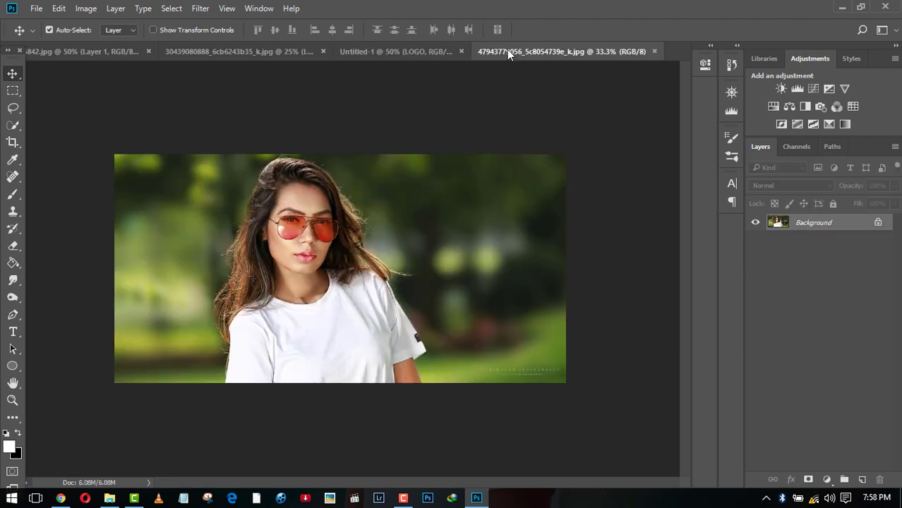
{"action": "left_click", "coordinate": [254, 52]}
{"action": "left_click_drag", "start_coordinate": [279, 134], "coordinate": [340, 96]}
{"action": "left_click_drag", "start_coordinate": [243, 142], "coordinate": [165, 197]}
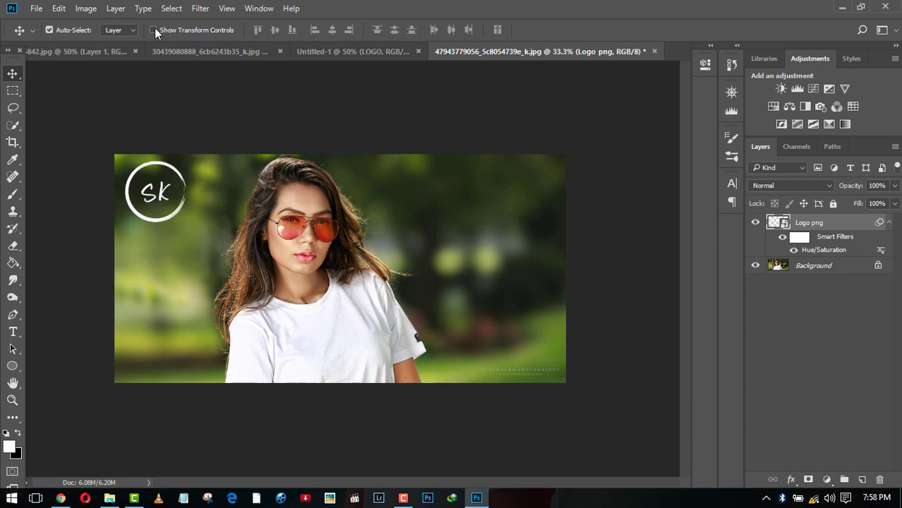
Step: Show the transform controls and scale the Logo png layer down proportionally to about 186% in the photo's upper-left corner
{"action": "left_click", "coordinate": [154, 31]}
{"action": "left_click", "coordinate": [185, 160]}
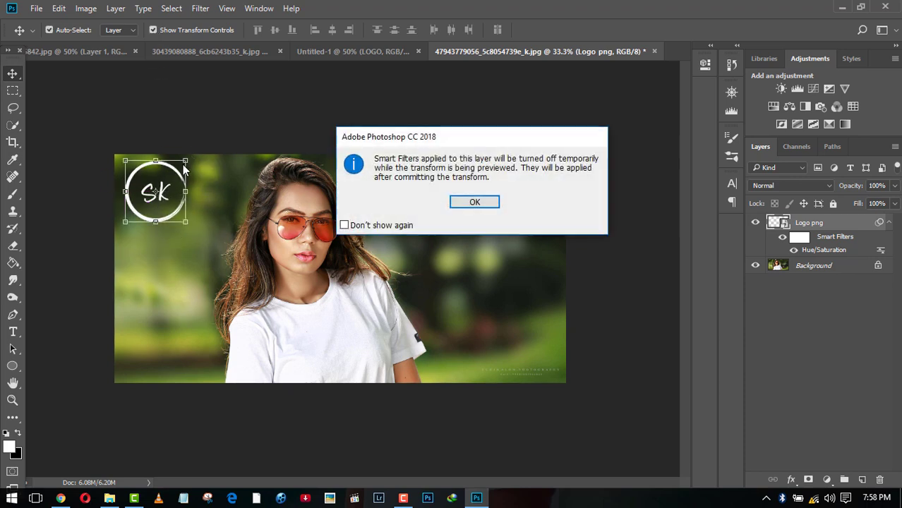
{"action": "left_click", "coordinate": [469, 201]}
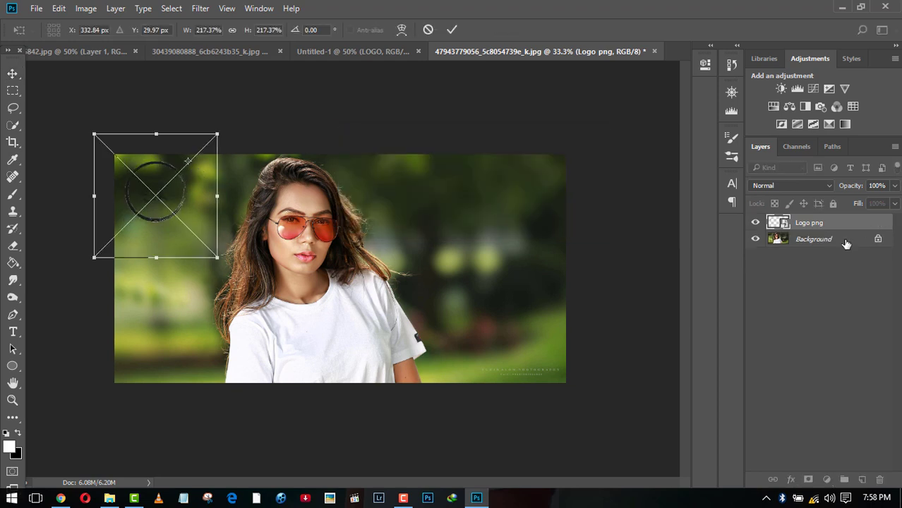
{"action": "left_click_drag", "start_coordinate": [215, 136], "coordinate": [212, 137]}
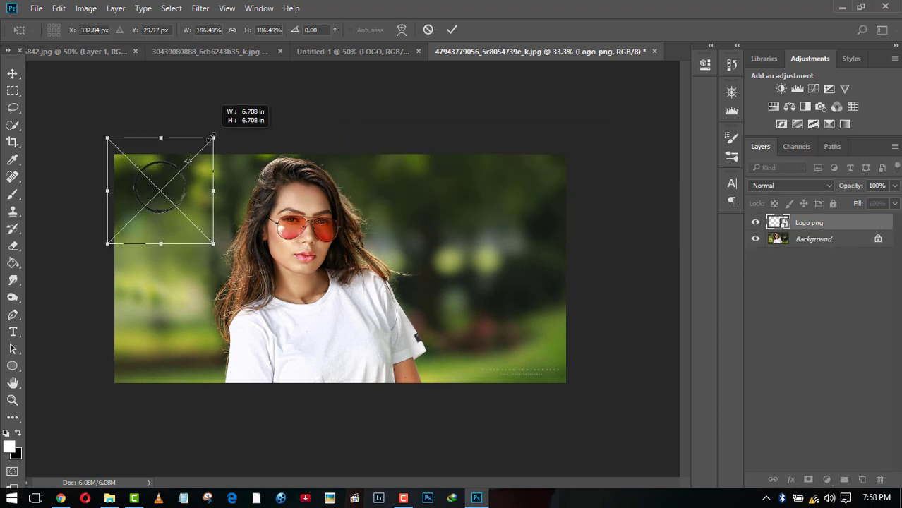
{"action": "left_click", "coordinate": [452, 29]}
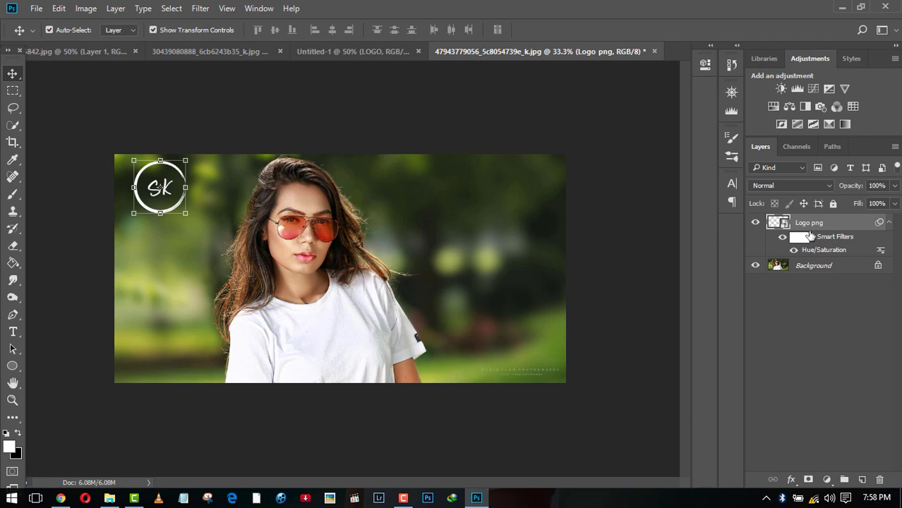
Step: Rasterize the Logo png smart object together with its Hue/Saturation filter into a regular pixel layer
{"action": "right_click", "coordinate": [810, 235]}
{"action": "left_click", "coordinate": [793, 302]}
{"action": "right_click", "coordinate": [833, 224]}
{"action": "left_click", "coordinate": [682, 296]}
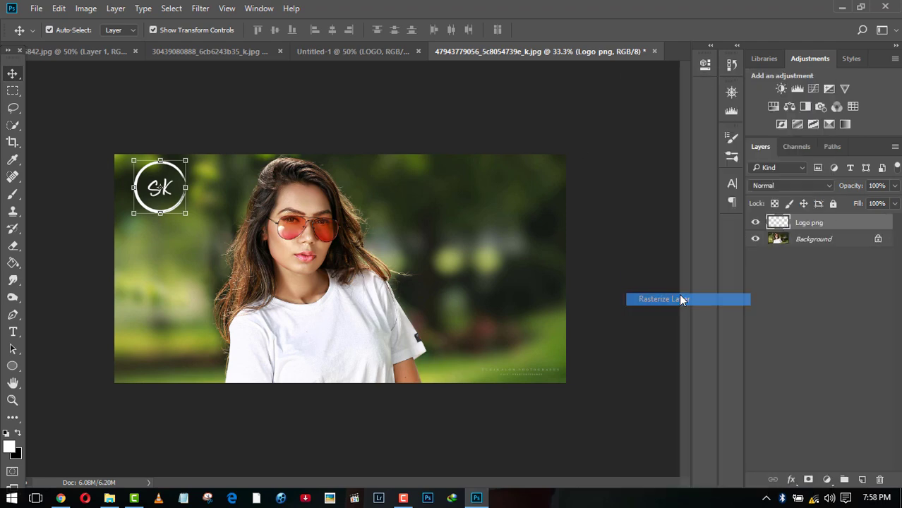
Step: Turn off the transform controls and move the white SK logo slightly down and left within the photo's upper-left corner
{"action": "left_click", "coordinate": [154, 30]}
{"action": "mouse_move", "coordinate": [158, 182]}
{"action": "left_mouse_down"}
{"action": "mouse_move", "coordinate": [145, 199]}
{"action": "mouse_move", "coordinate": [155, 198]}
{"action": "left_mouse_up"}
{"action": "key", "text": "ctrl"}
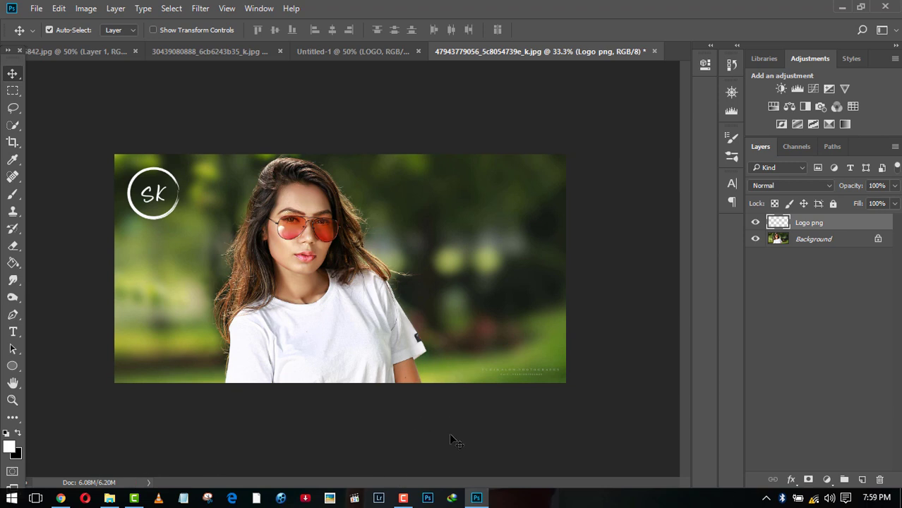
{"action": "left_click", "coordinate": [403, 499]}
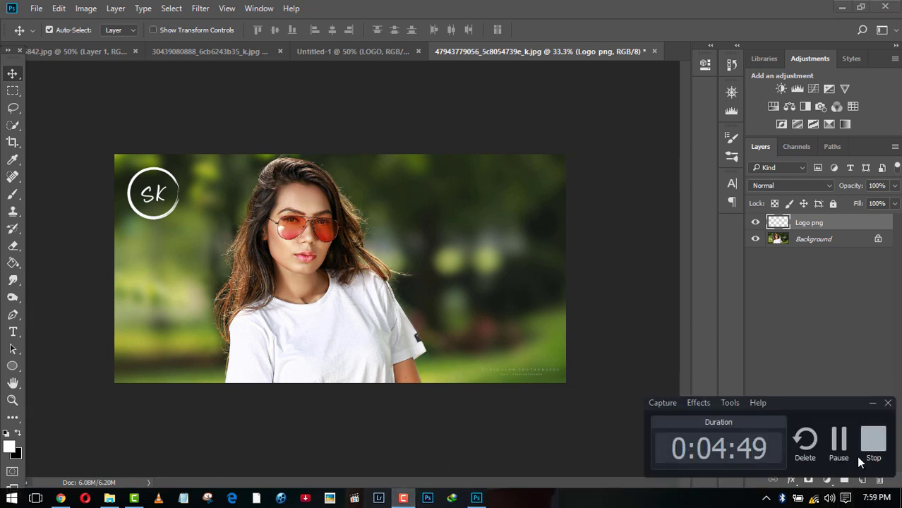